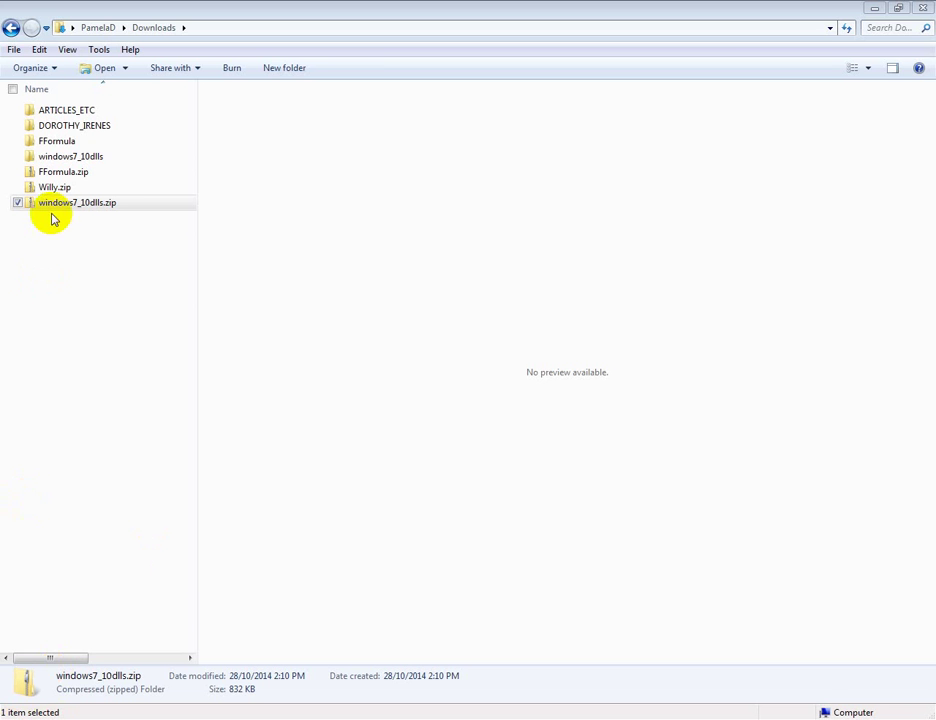
Step: Open the windows7_10dlls folder and preview Windows7_8 Instructions.txt to read the DLL copying instructions
double_click(70, 156)
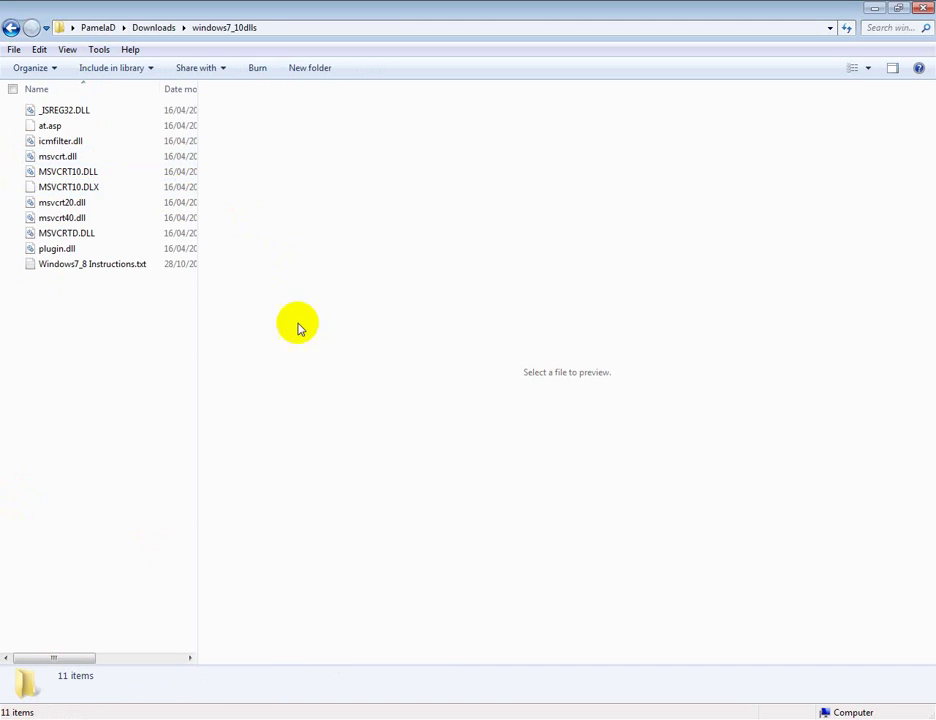
click(86, 264)
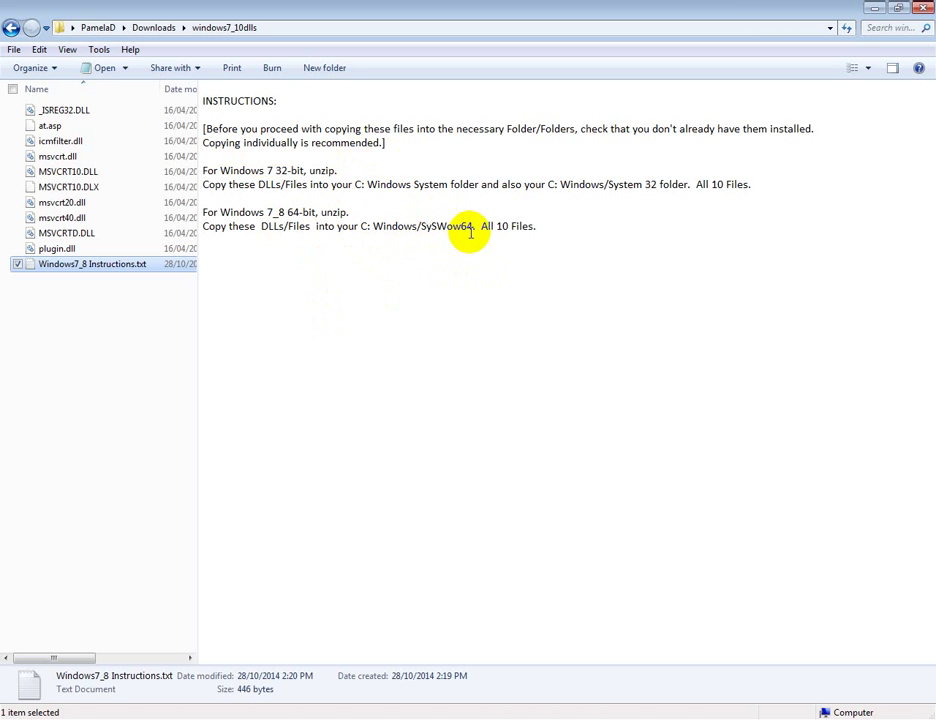
Step: Create a new folder named Plugins in Documents\Corel PaintShop Pro\16.0
click(875, 7)
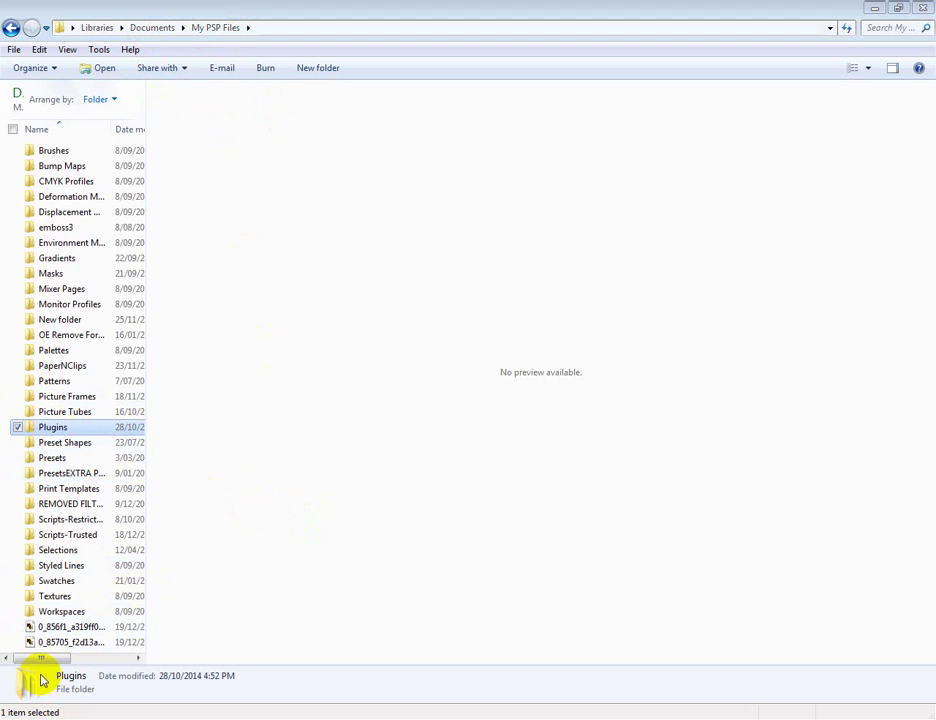
key(alt+Left)
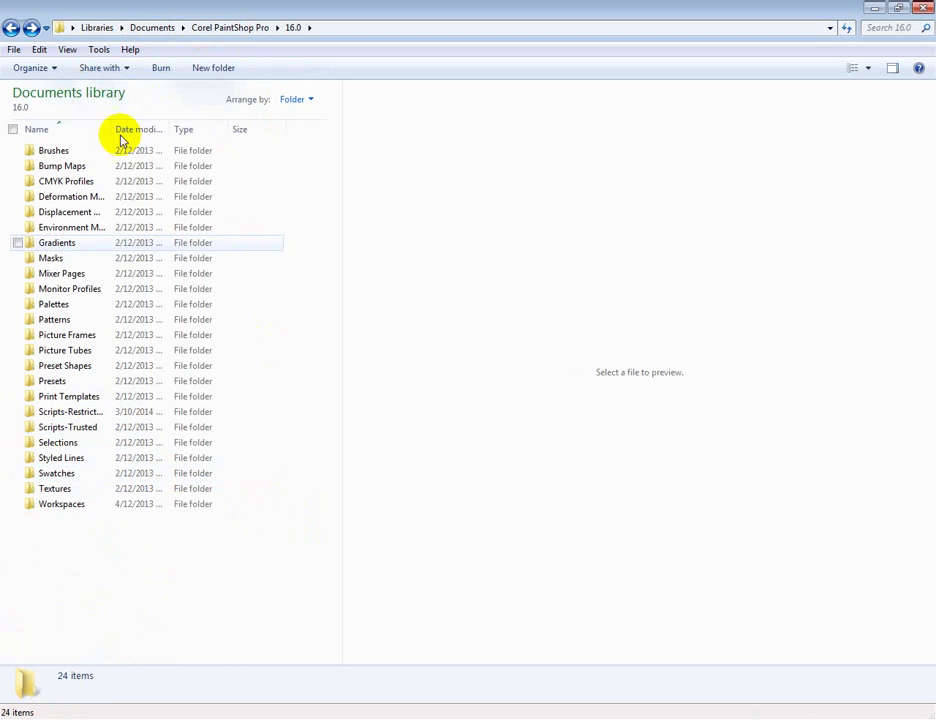
click(200, 70)
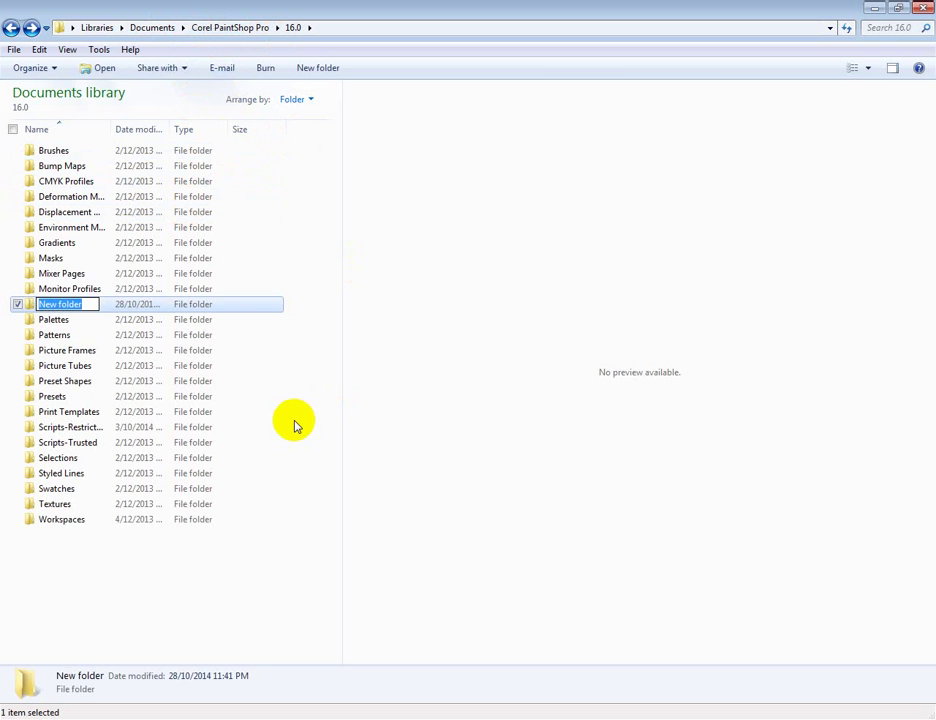
text(Plugins)
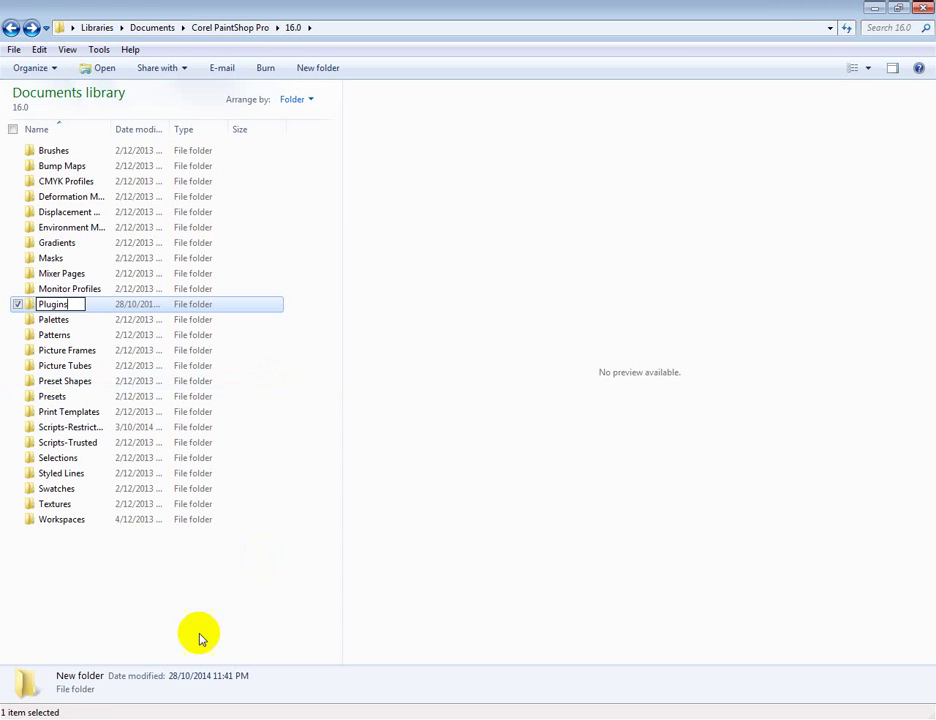
click(193, 571)
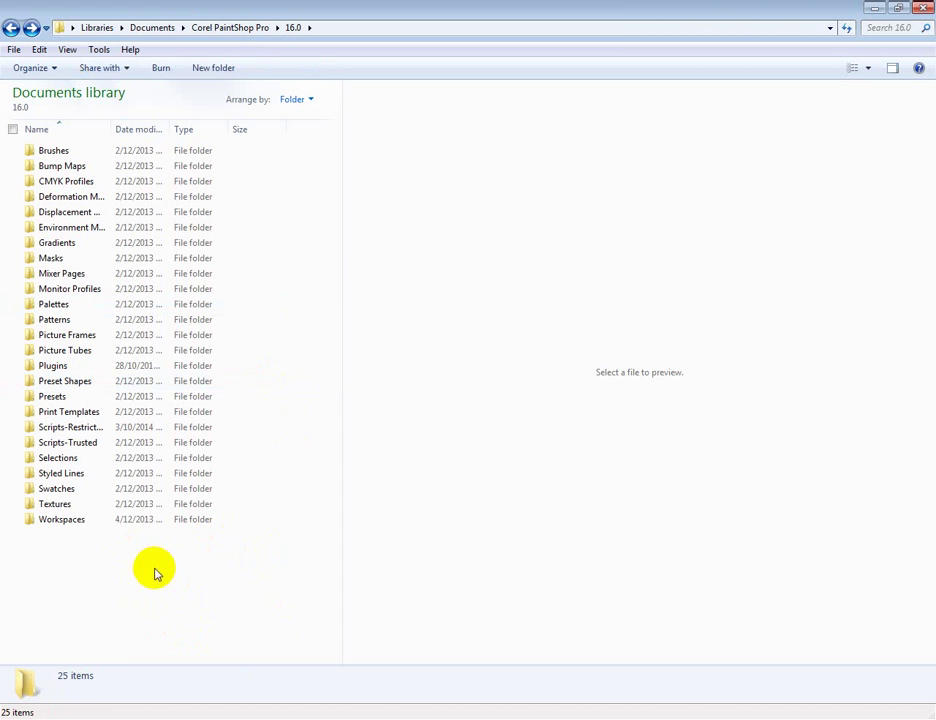
click(875, 10)
click(278, 716)
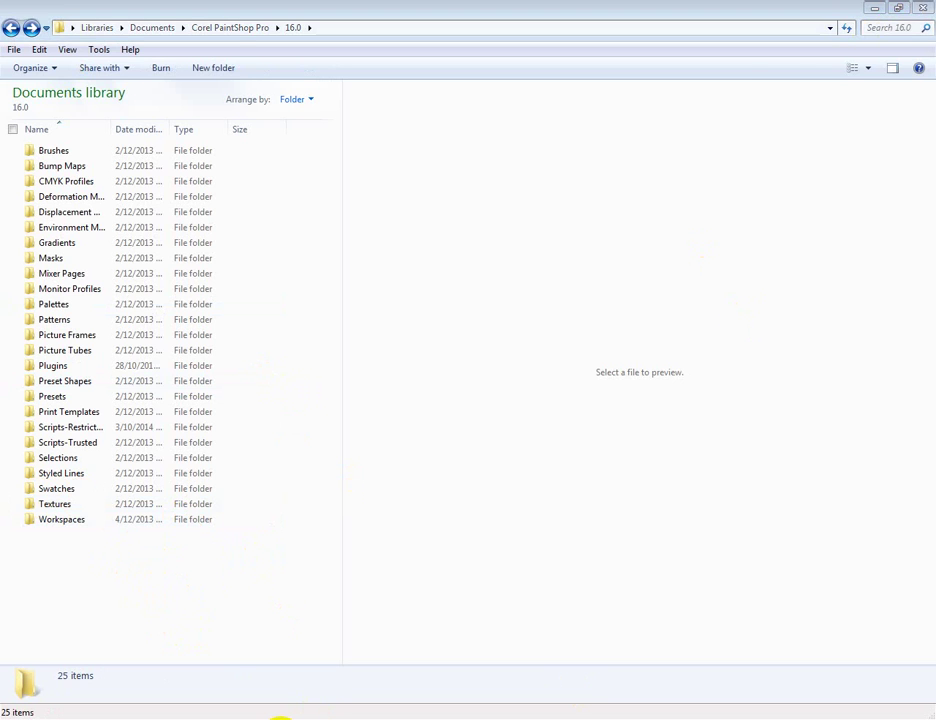
Step: Remove the Documents 16.0\Plugins entry from PaintShop Pro's plug-in file locations
click(14, 43)
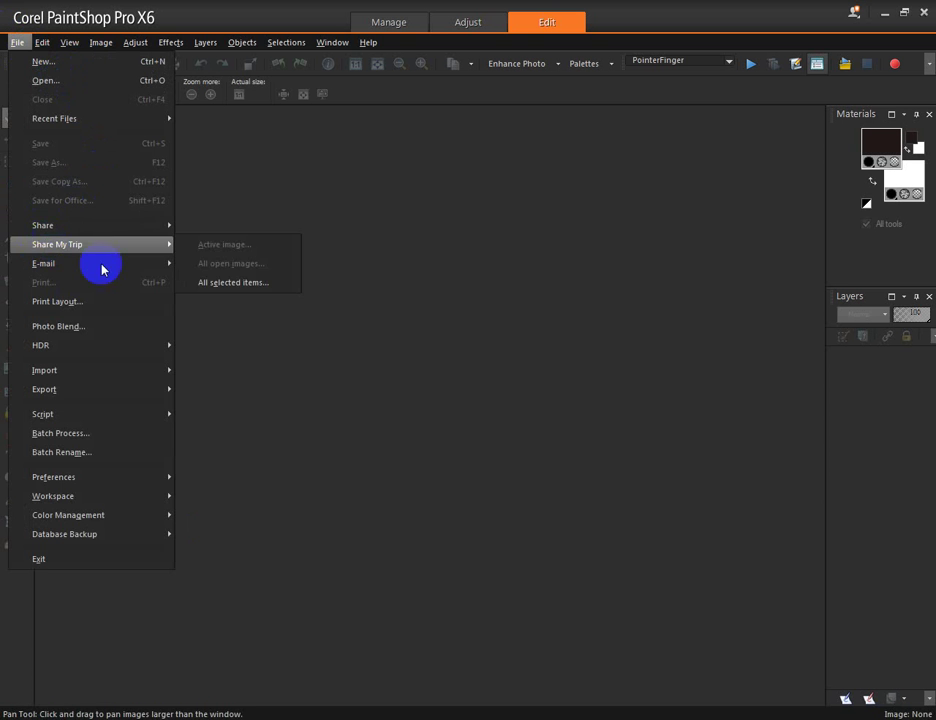
mouse_move(63, 352)
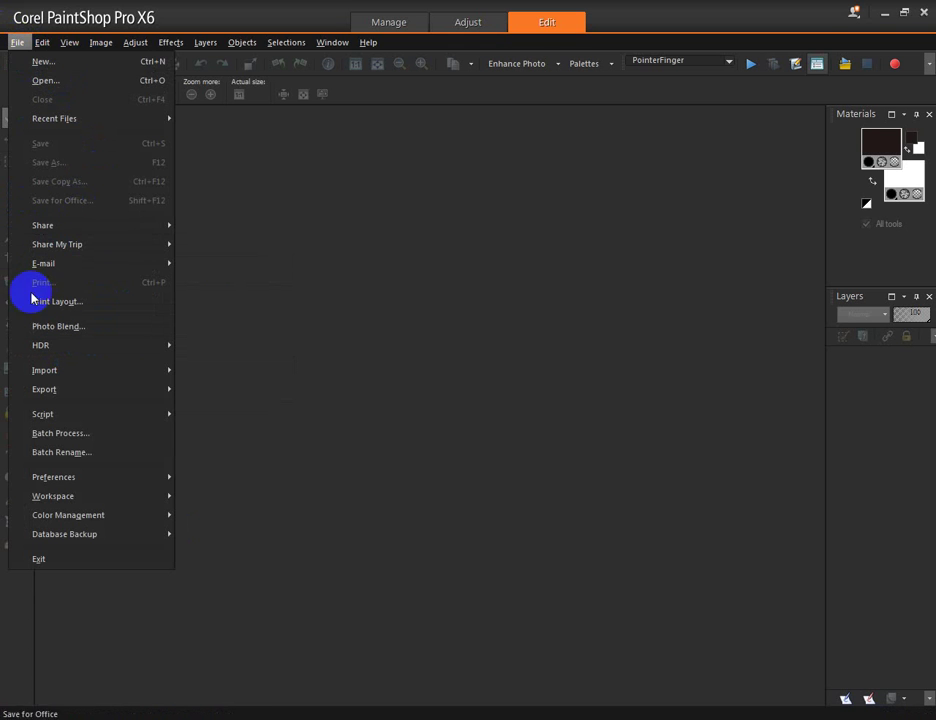
mouse_move(33, 480)
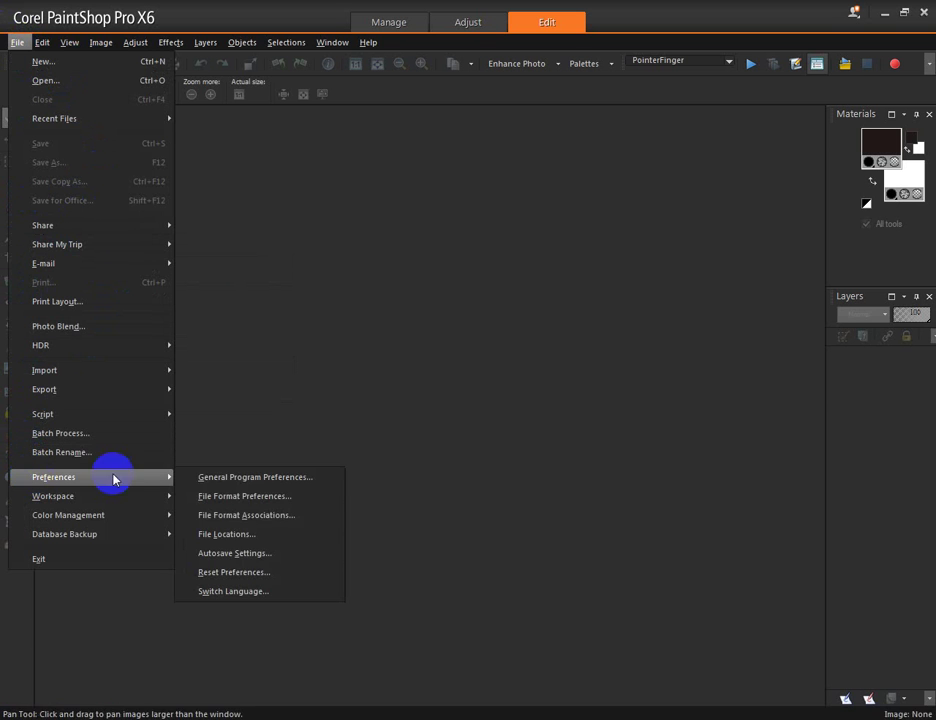
click(230, 536)
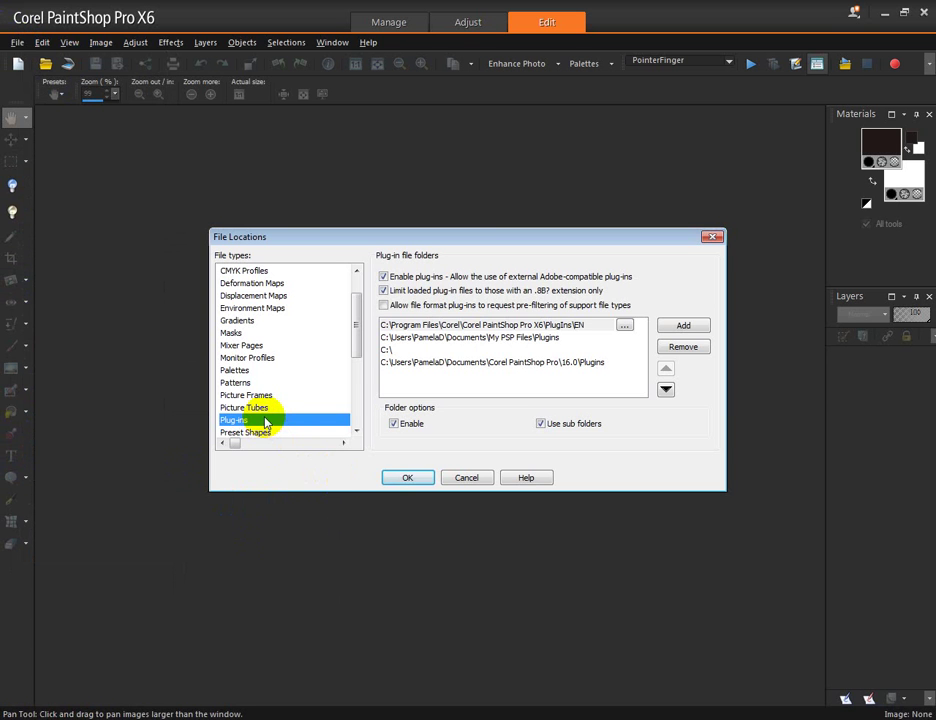
click(476, 362)
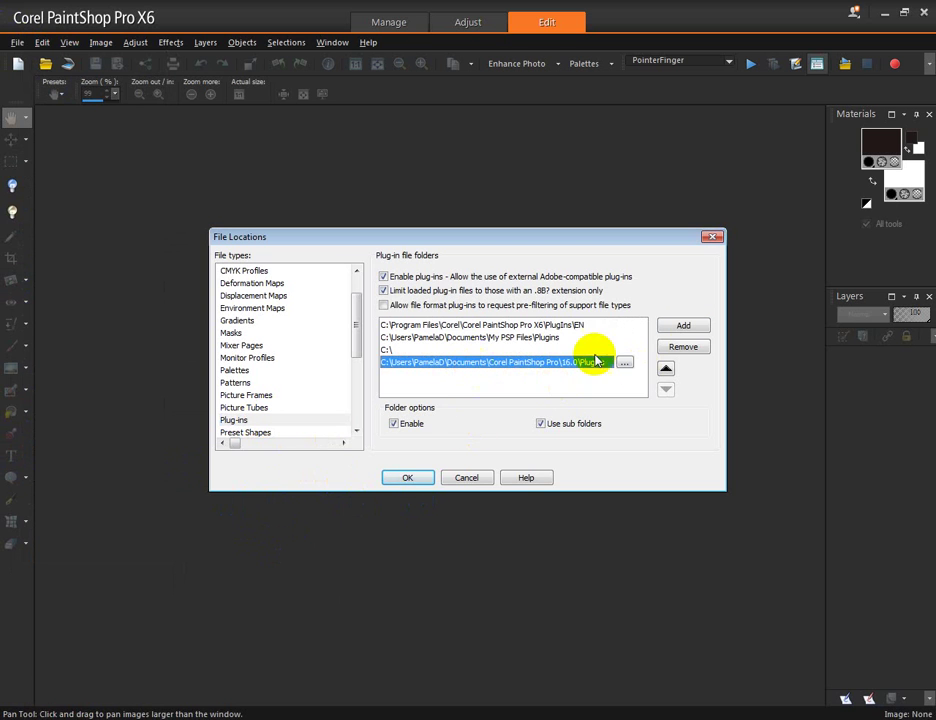
click(688, 349)
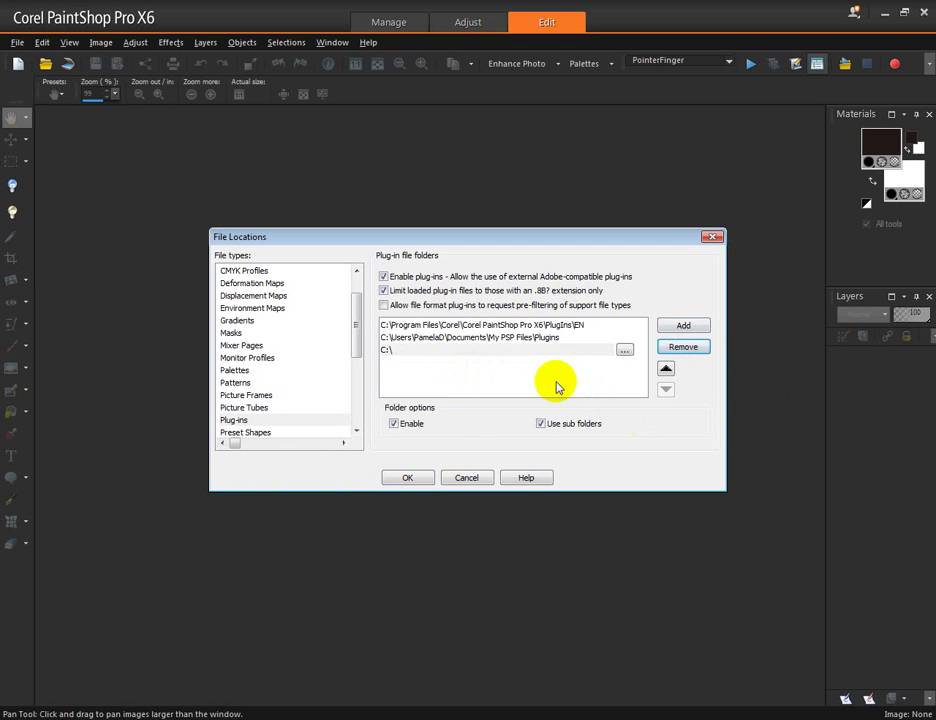
Step: Add Corel PaintShop Pro\16.0\Plugins back as a plug-in folder and save the File Locations settings
click(684, 327)
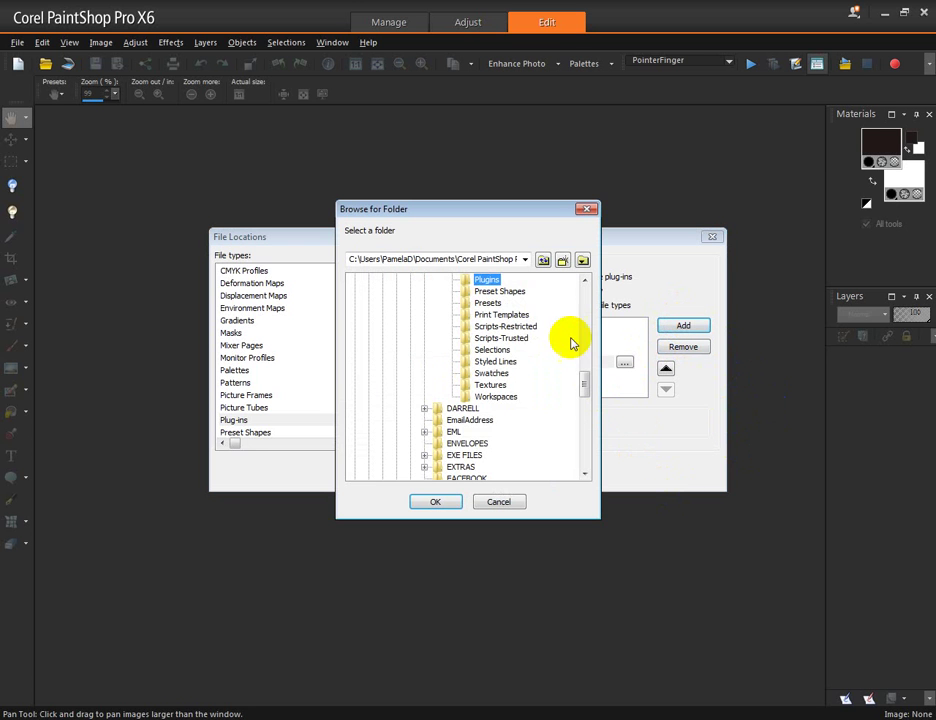
mouse_move(583, 378)
mouse_down()
mouse_move(584, 320)
mouse_move(587, 330)
mouse_up()
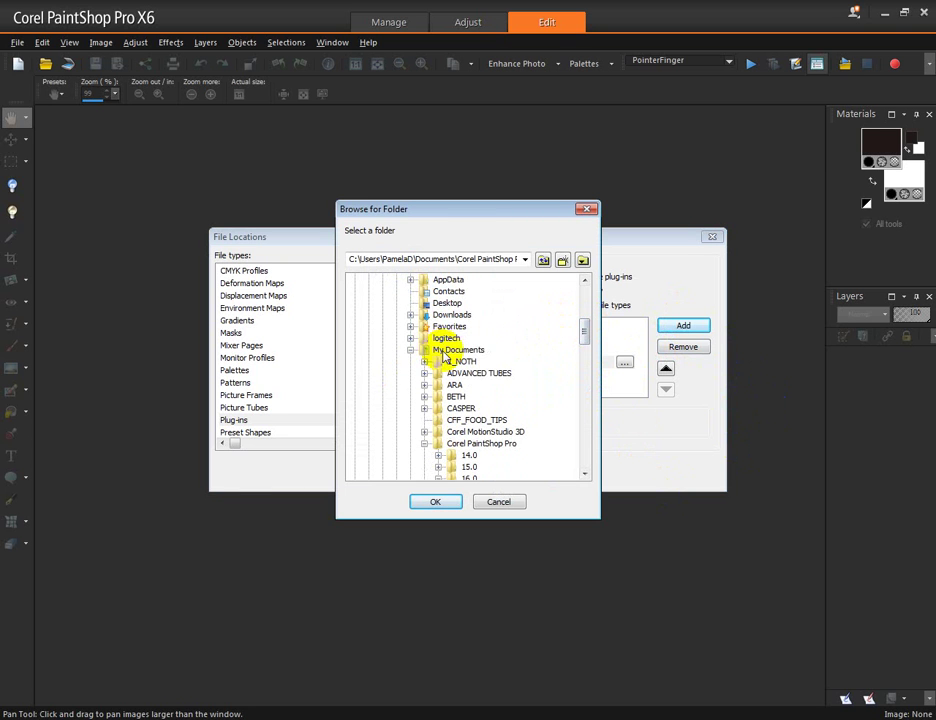
drag(585, 330, 585, 345)
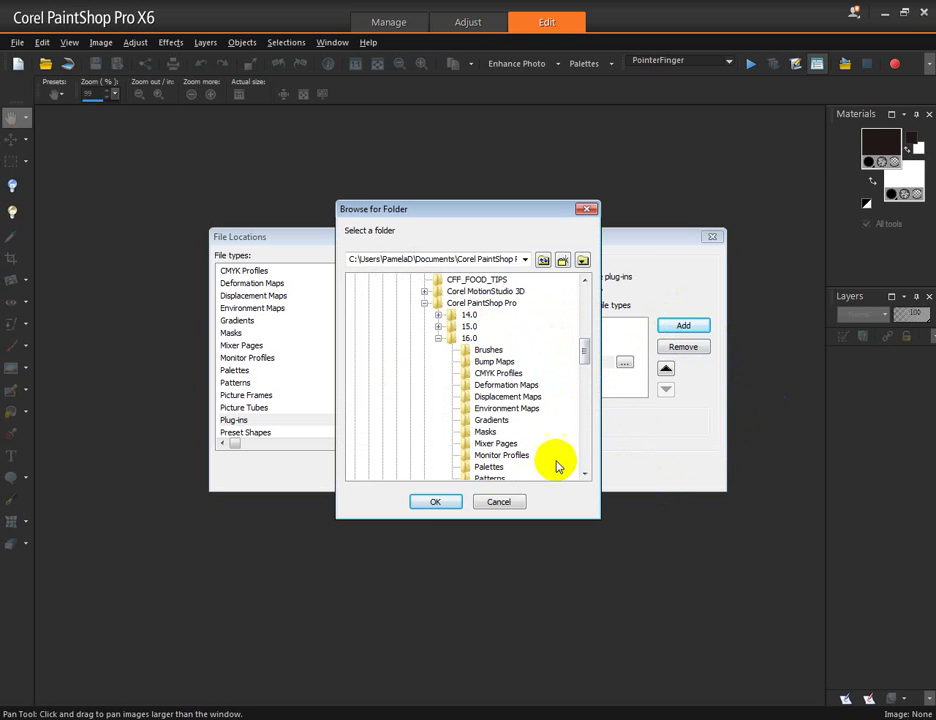
drag(585, 355, 570, 380)
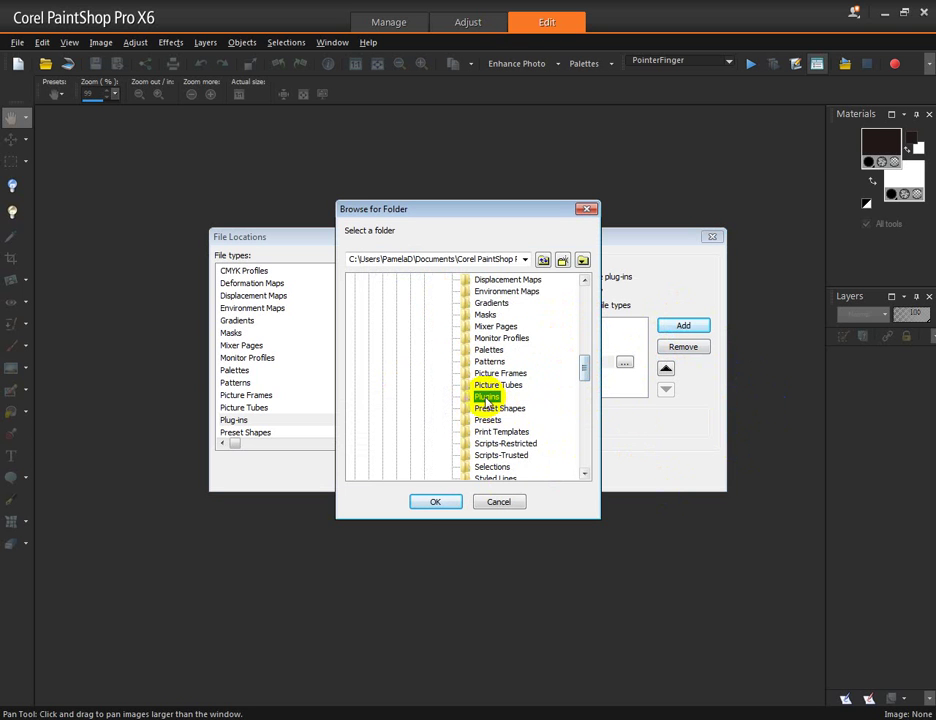
click(432, 502)
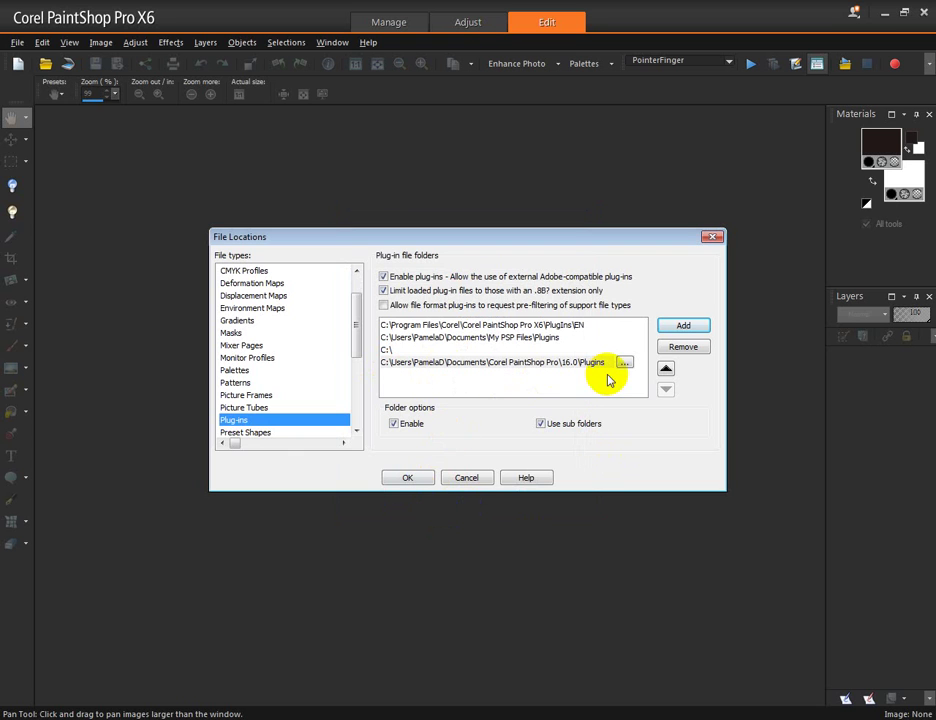
click(403, 480)
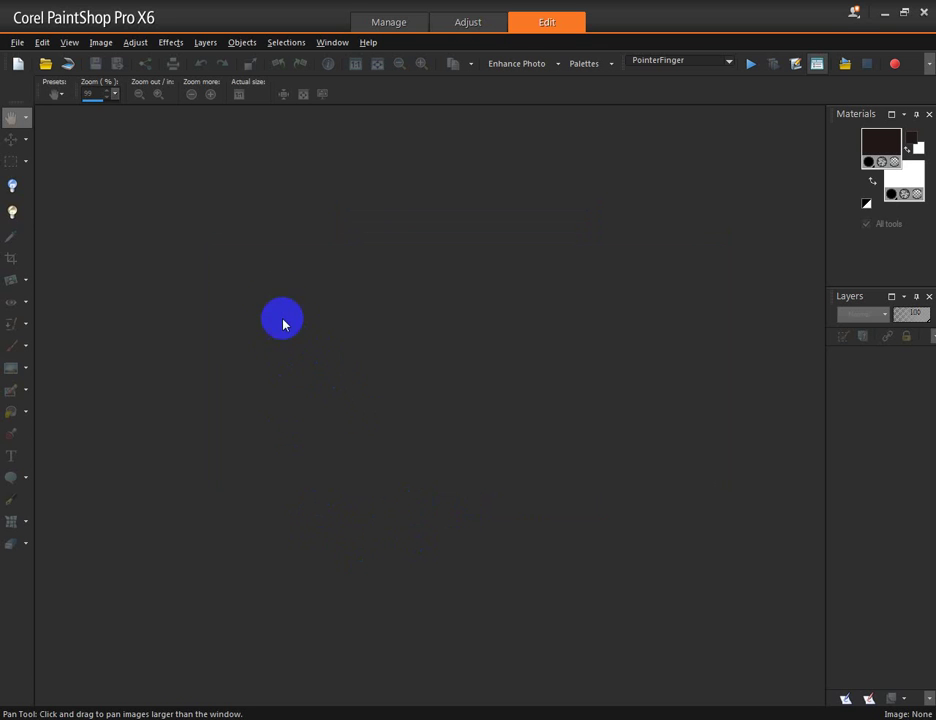
Step: Exit PaintShop Pro X6
click(924, 15)
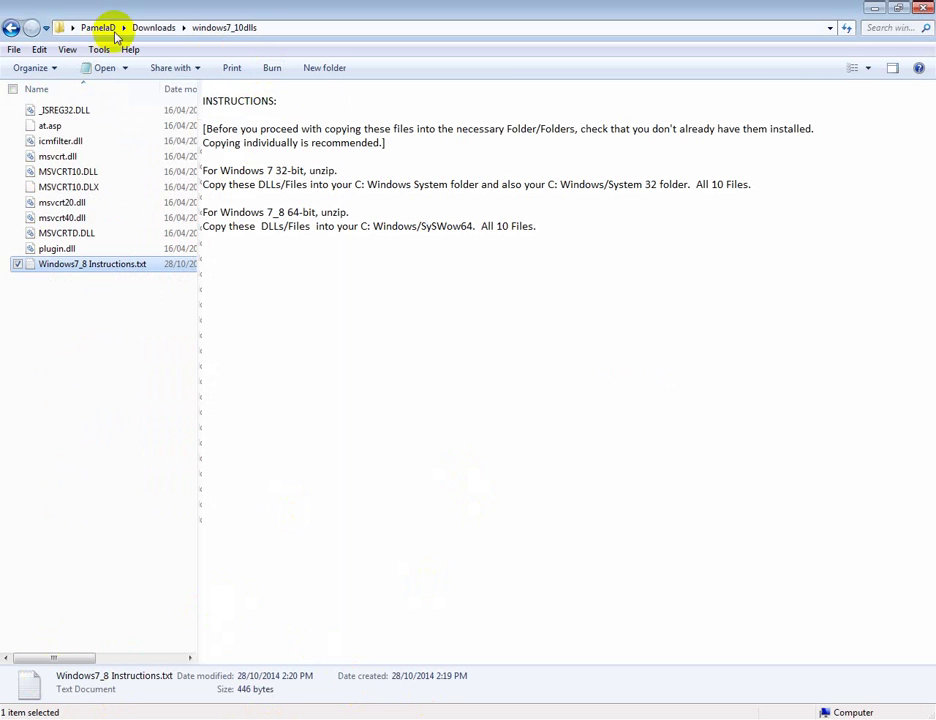
Step: Check that the FFormula folder holds honey.8bf, then select it in Downloads for moving
click(152, 27)
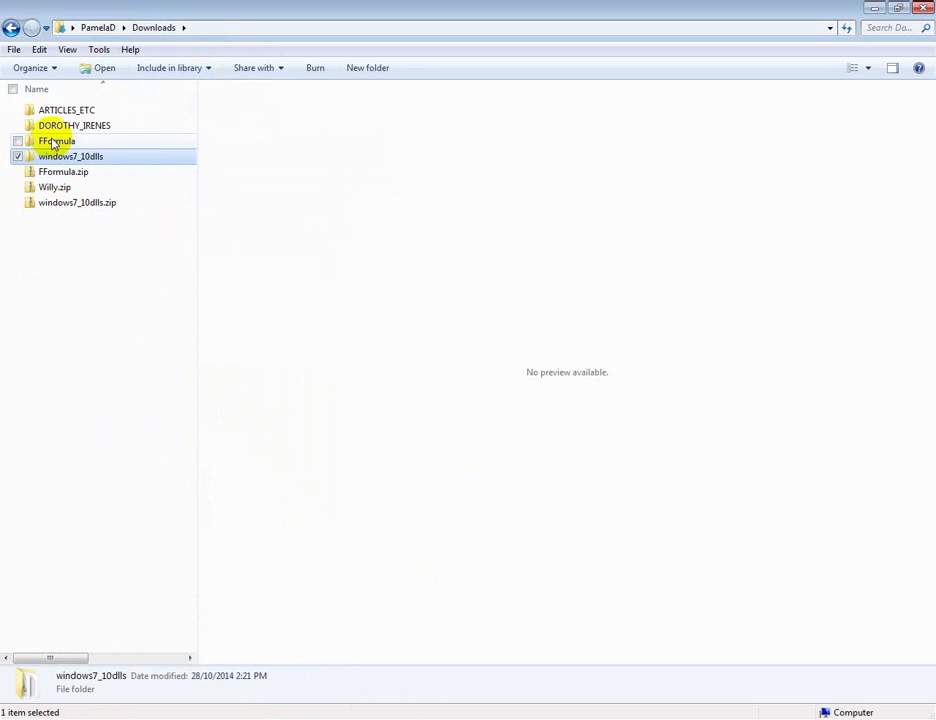
double_click(54, 143)
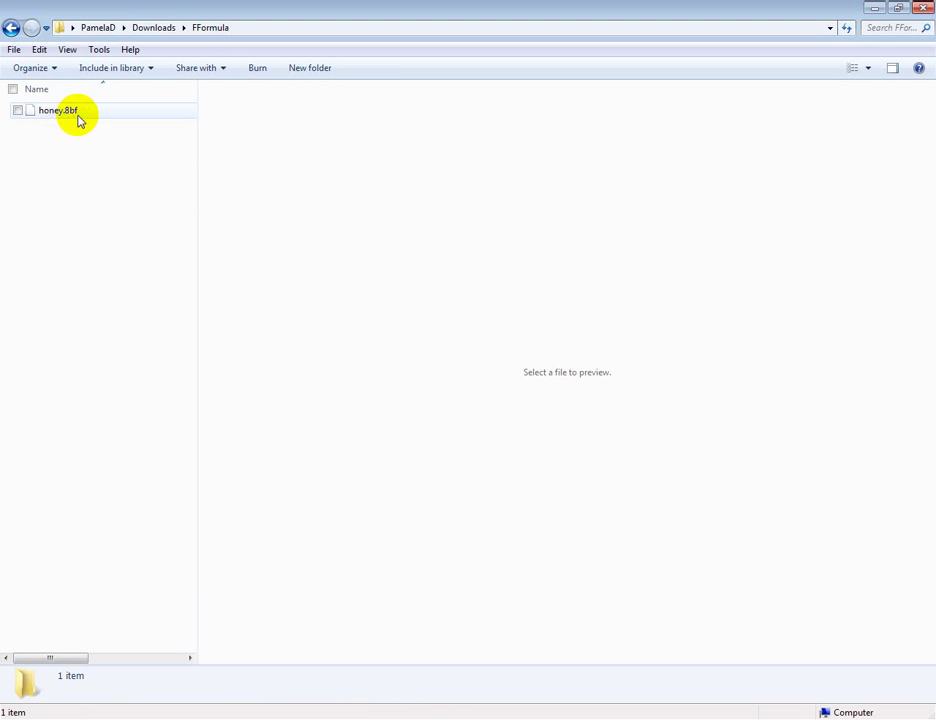
click(11, 27)
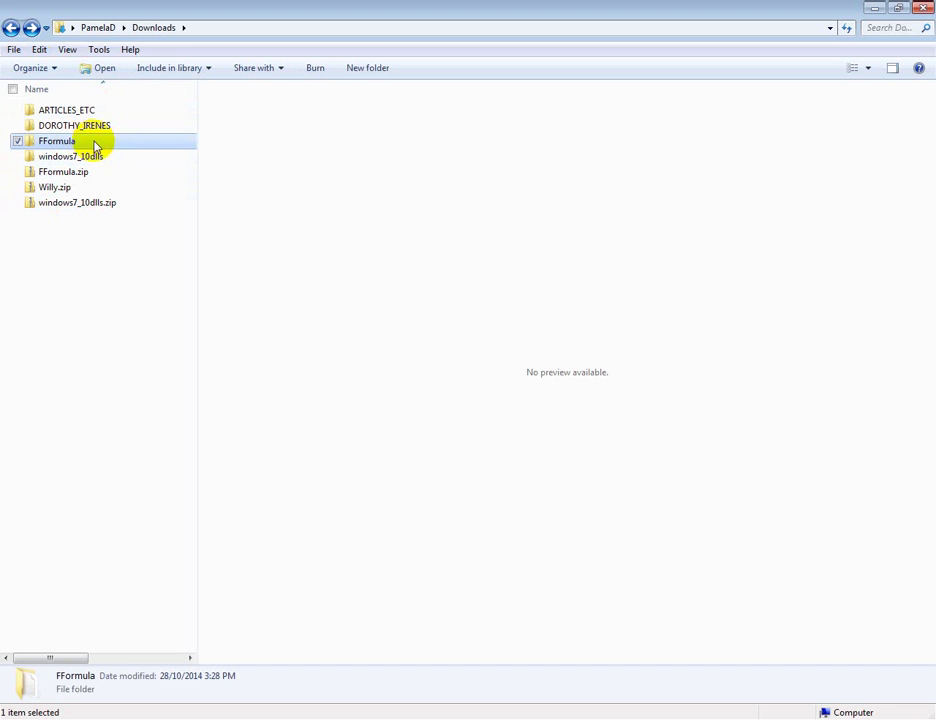
click(39, 50)
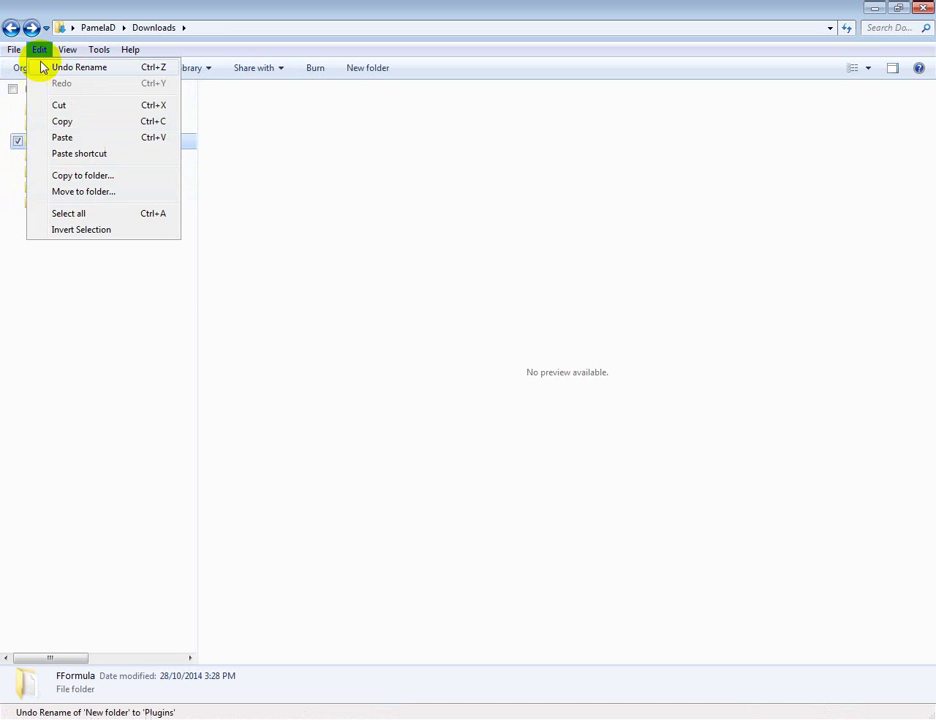
Step: Move the FFormula folder from Downloads into My Documents\Corel PaintShop Pro\16.0\Plugins
click(75, 191)
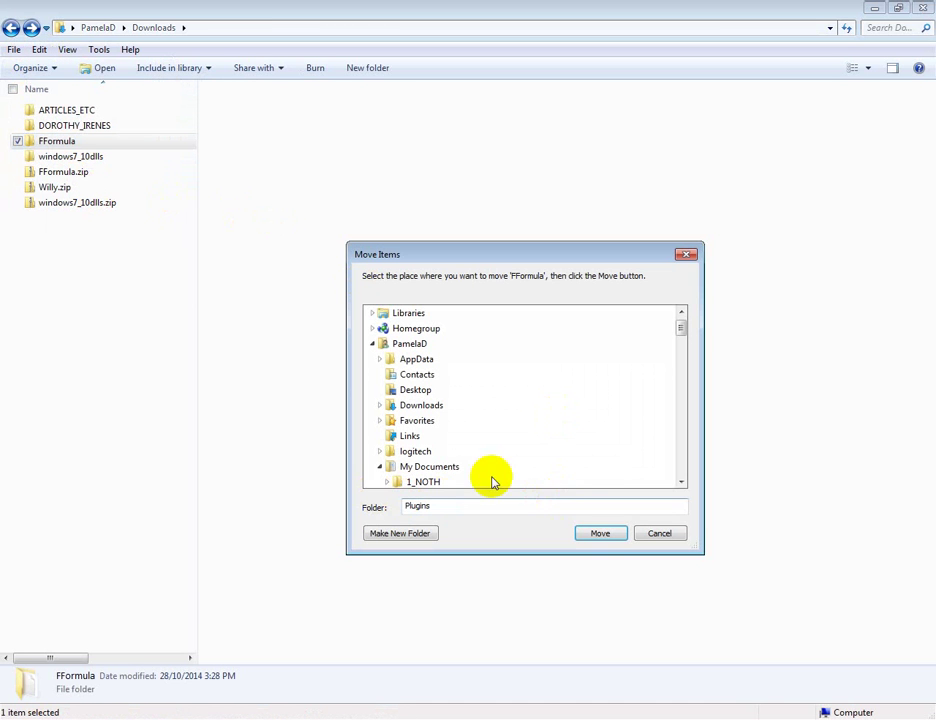
drag(680, 332, 680, 355)
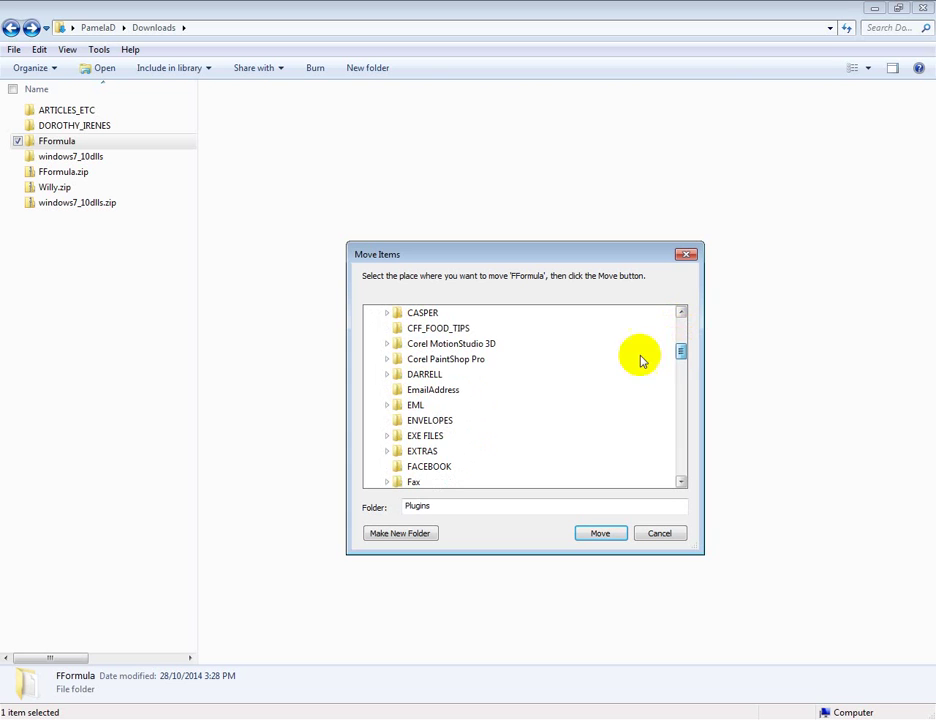
double_click(440, 364)
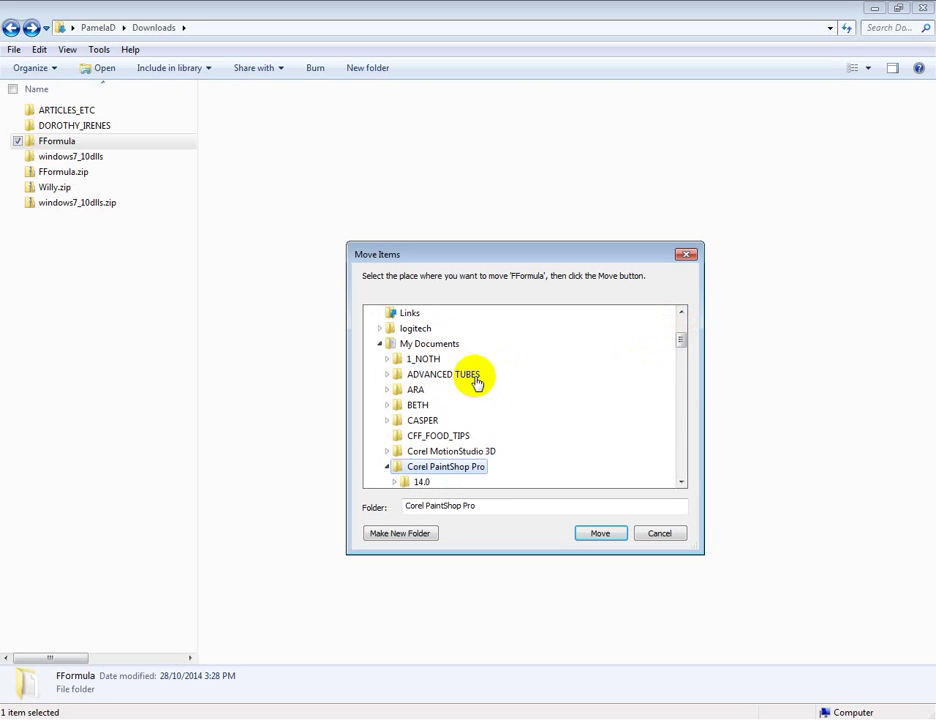
drag(679, 340, 680, 361)
double_click(420, 404)
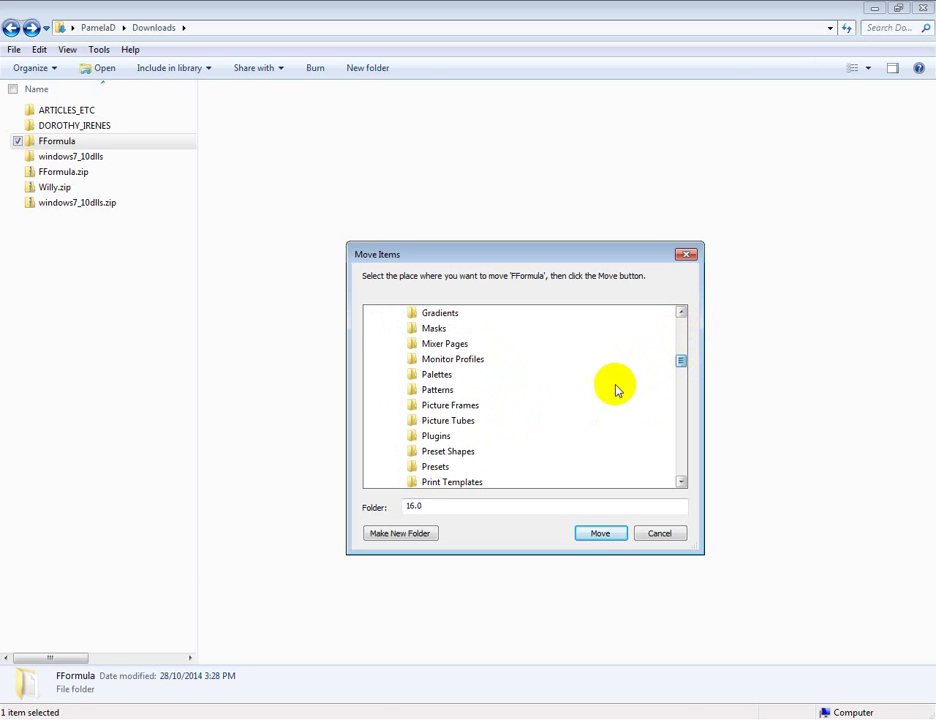
click(432, 436)
click(600, 535)
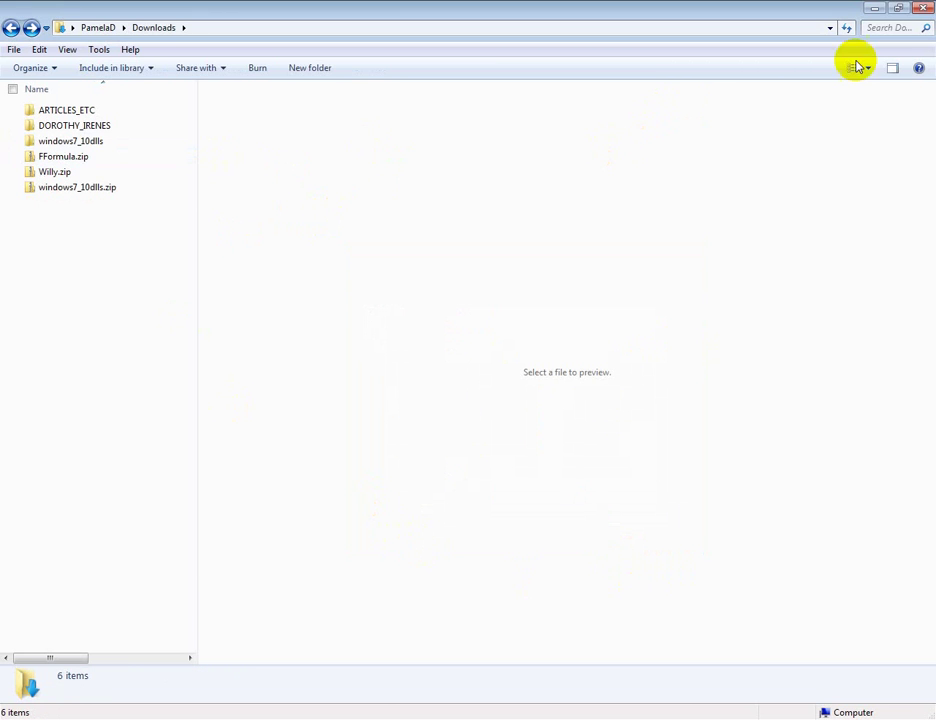
Step: Apply the FFormula Honeycomb filter to the rose image with cell size raised to 28
key(alt+Tab)
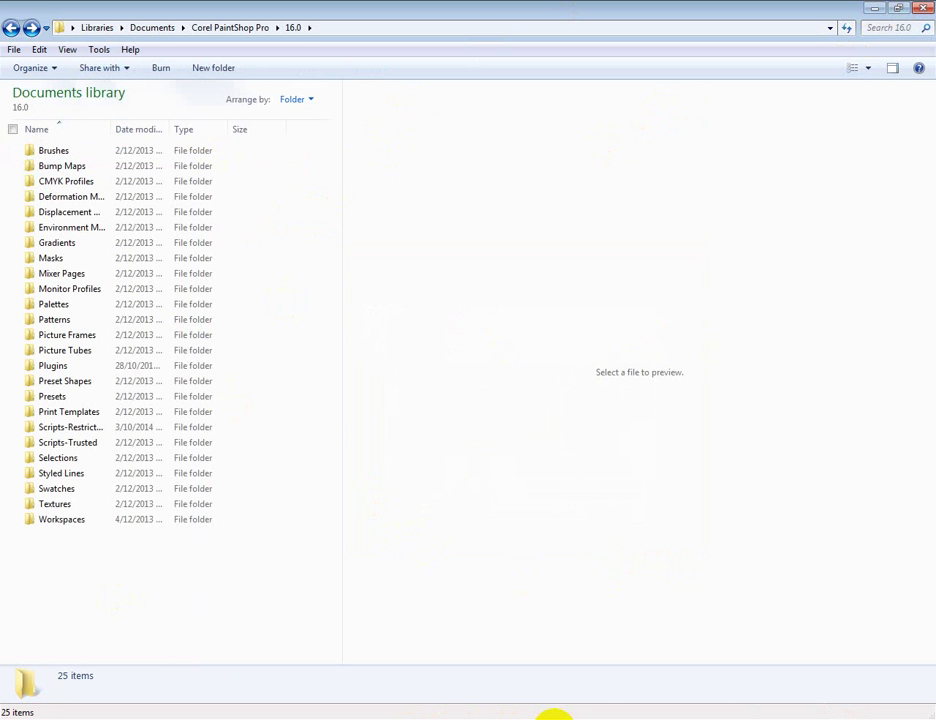
click(553, 715)
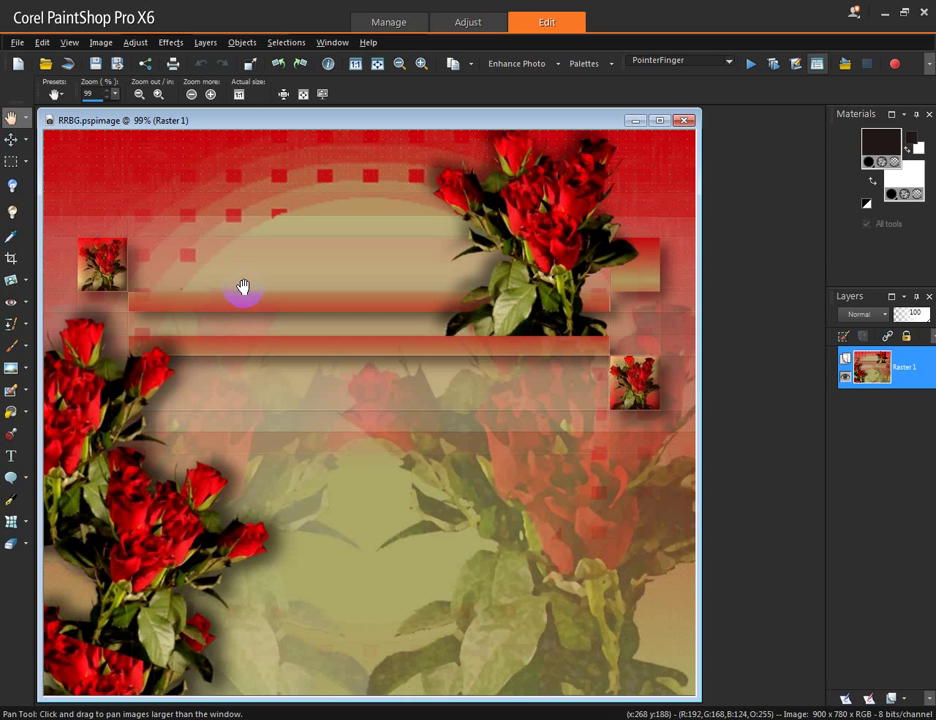
click(169, 44)
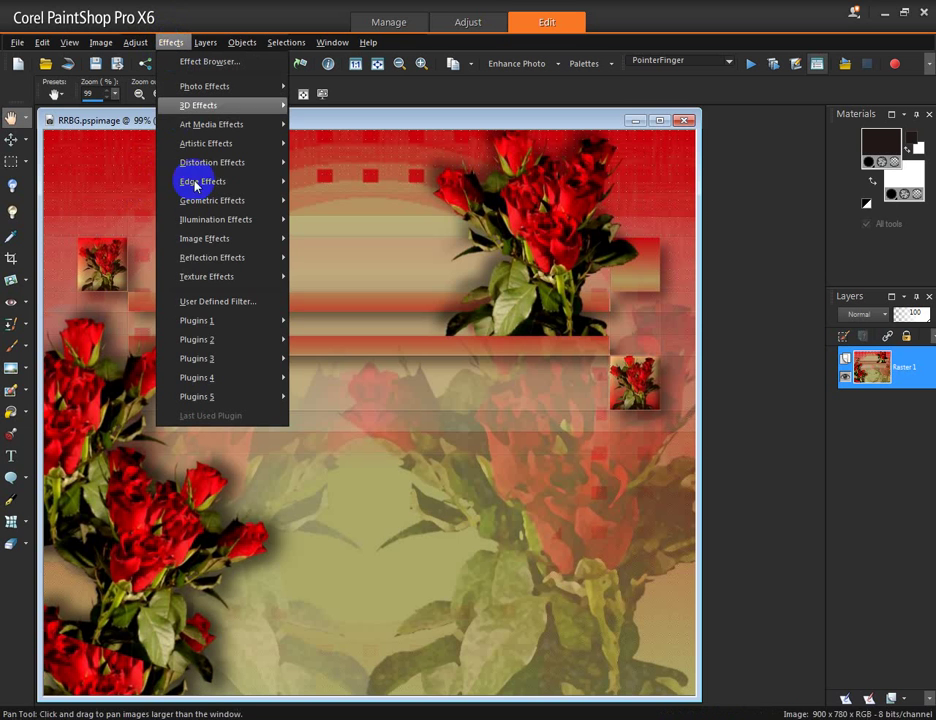
mouse_move(191, 345)
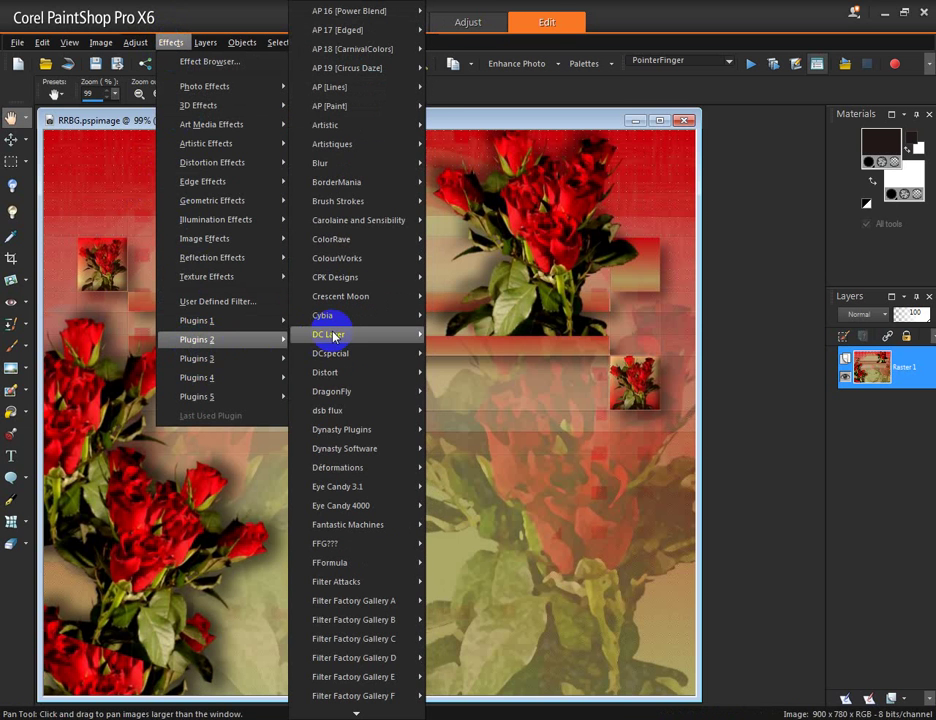
mouse_move(358, 356)
mouse_move(357, 568)
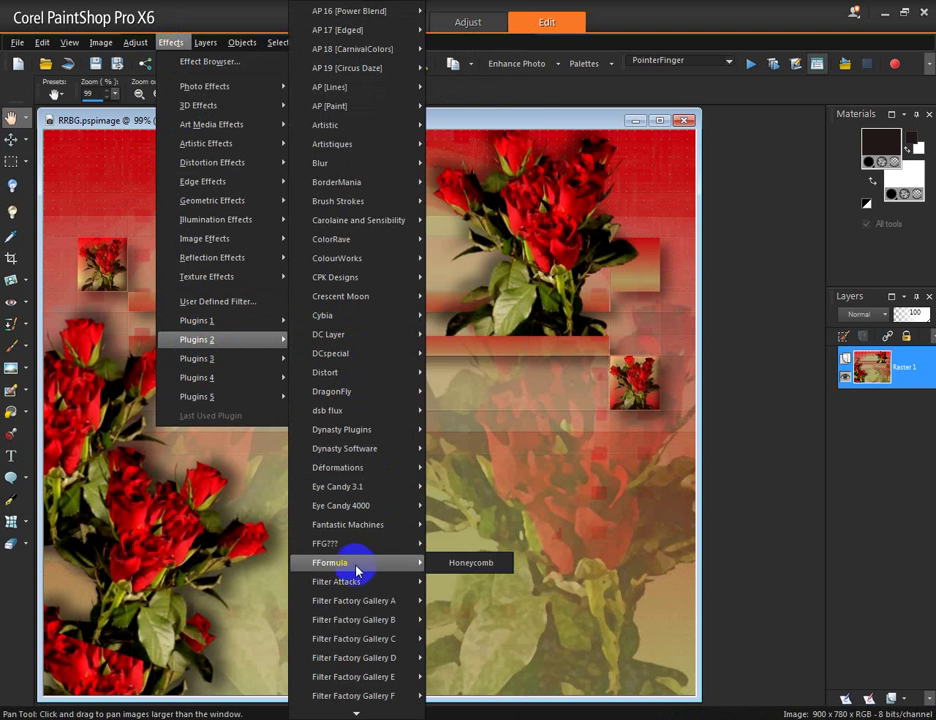
click(468, 566)
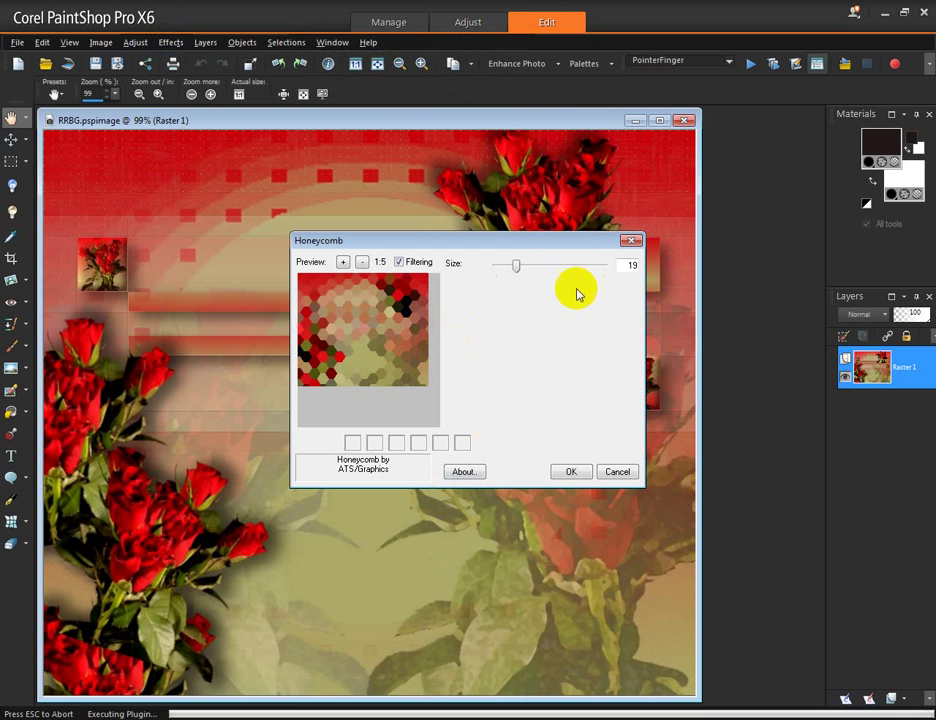
mouse_move(516, 268)
mouse_down()
mouse_move(583, 268)
mouse_move(516, 271)
mouse_move(526, 267)
mouse_up()
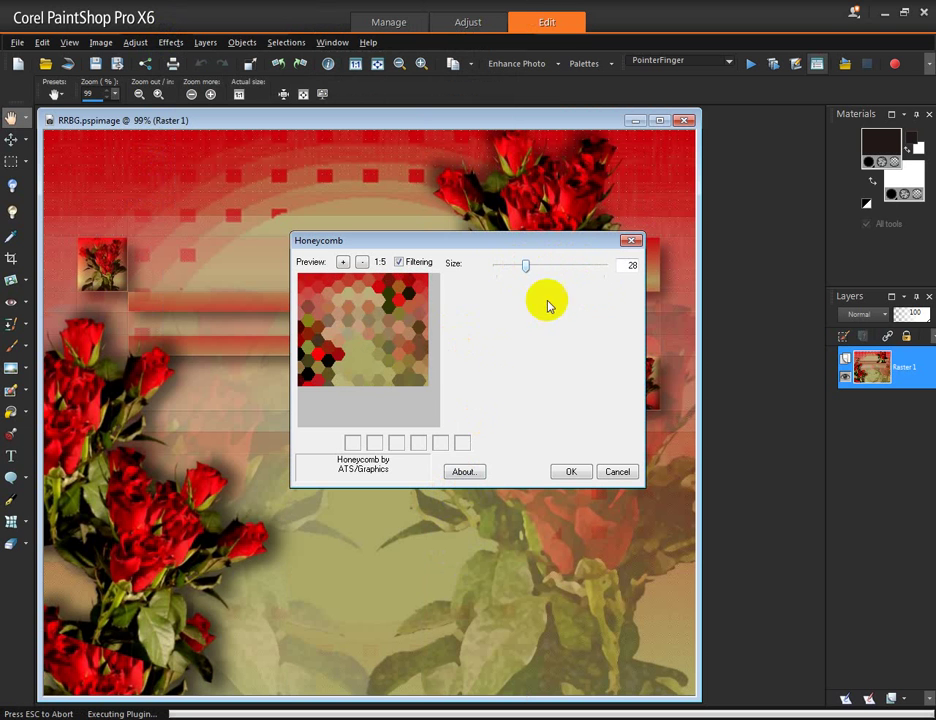
click(567, 474)
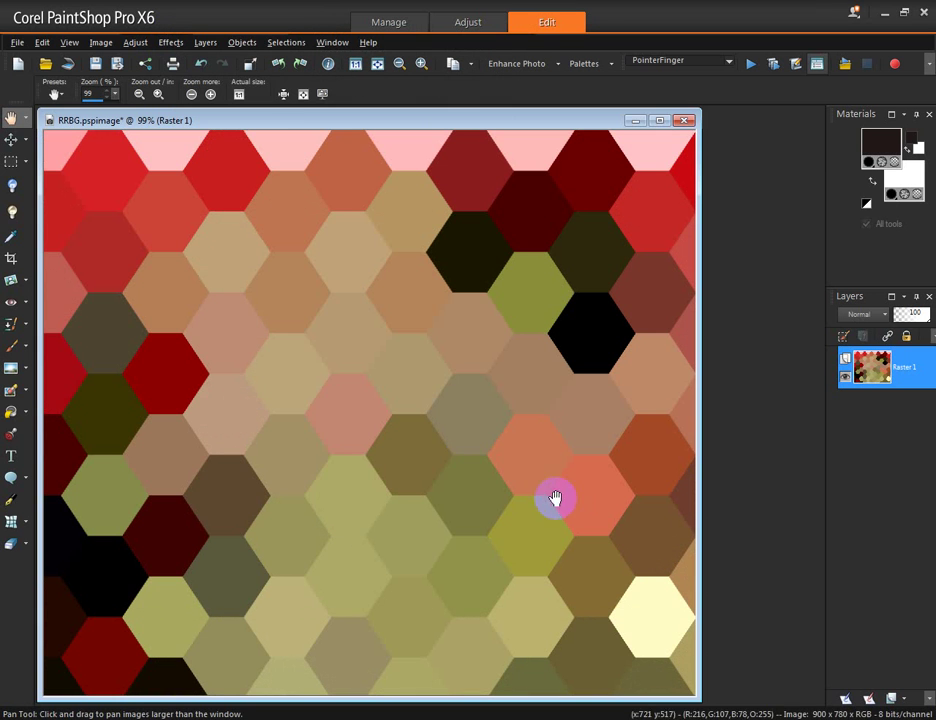
Step: Apply the Distort Glass filter with Frosted texture to the honeycomb image
click(170, 44)
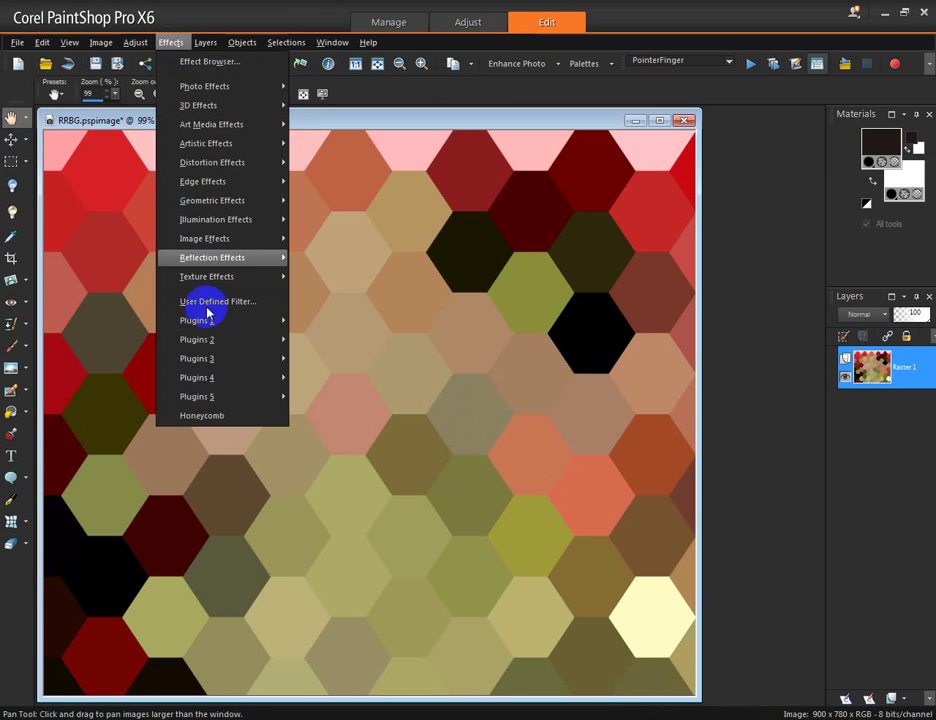
mouse_move(189, 342)
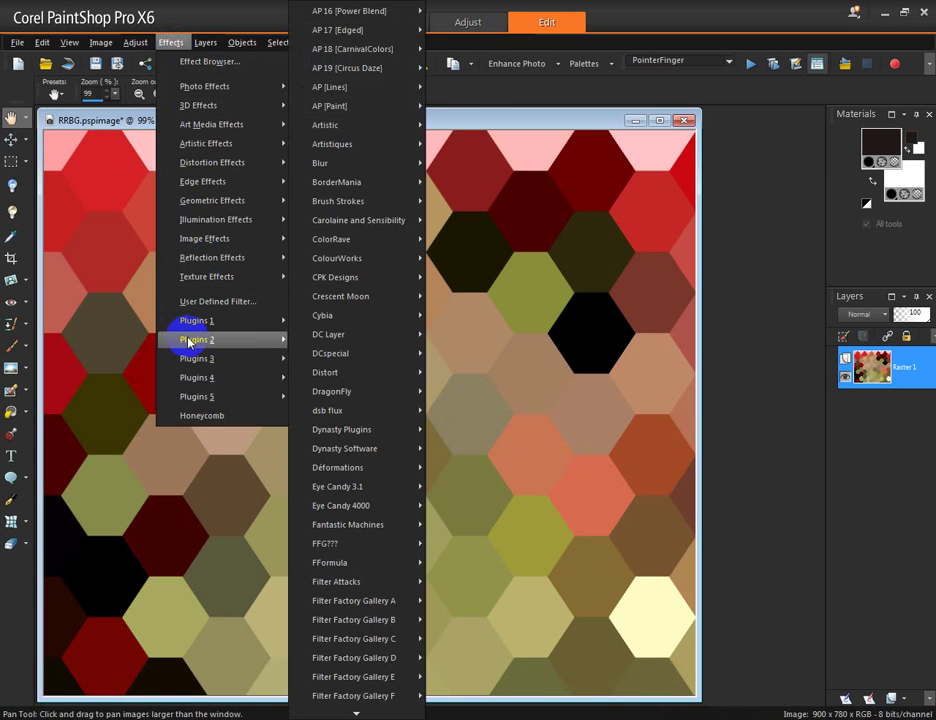
mouse_move(327, 373)
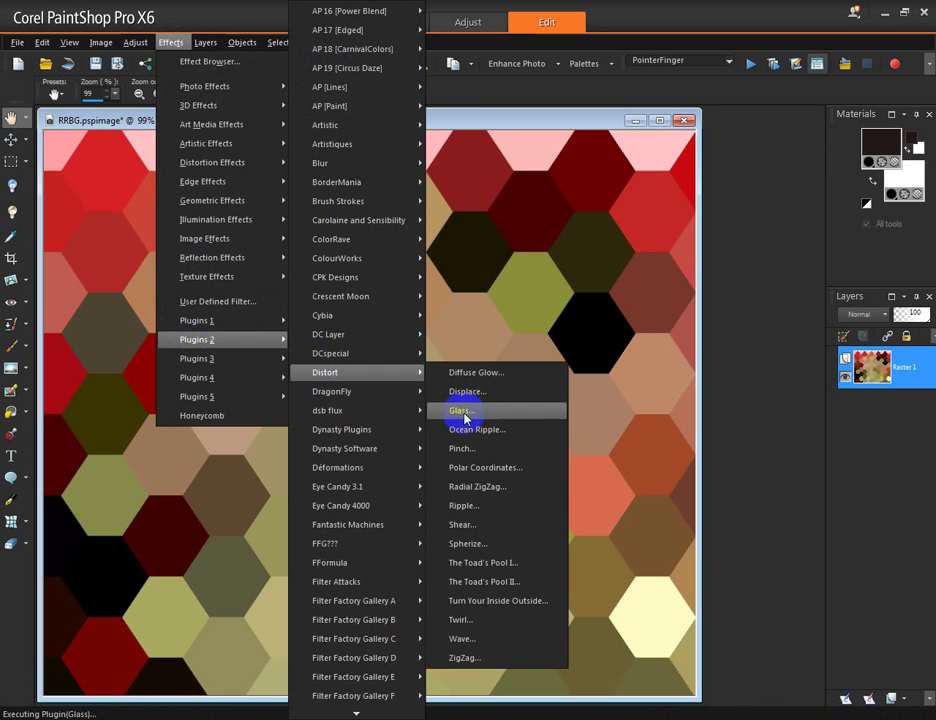
click(462, 411)
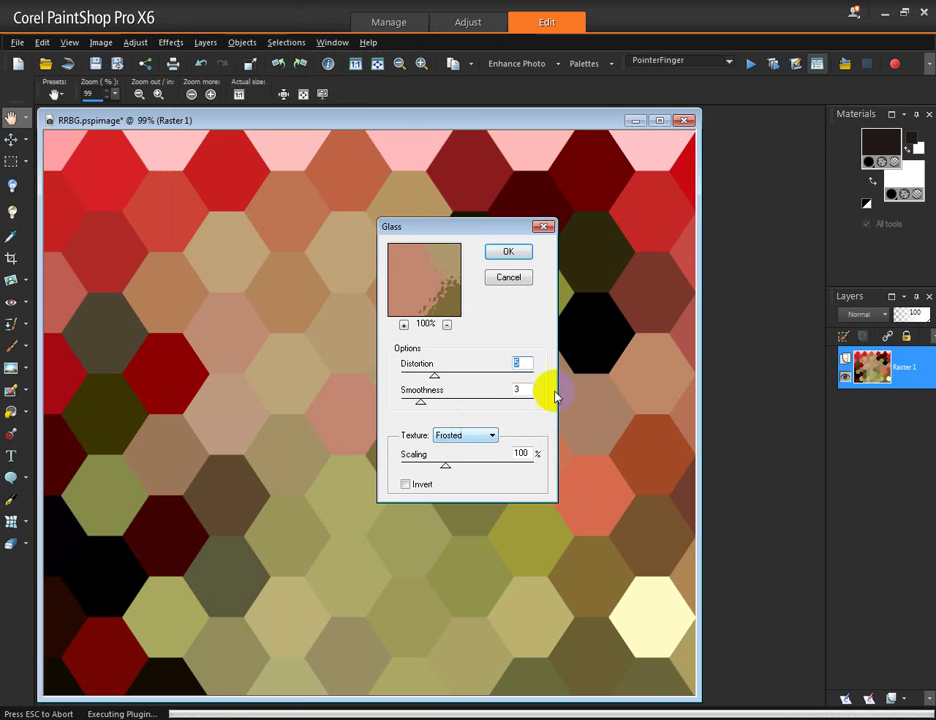
click(507, 251)
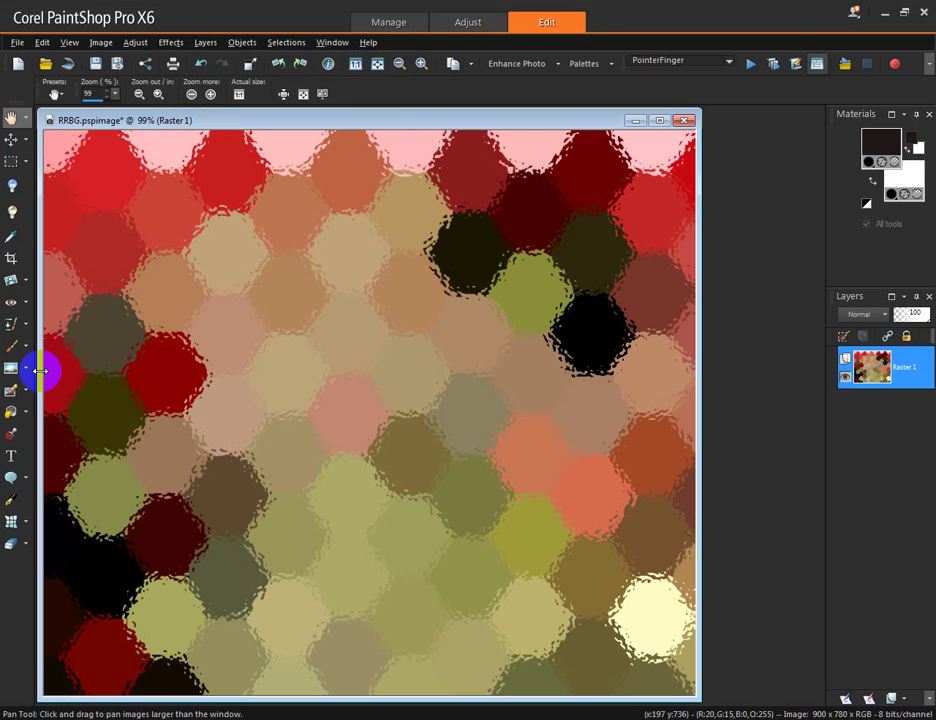
key(alt+Tab)
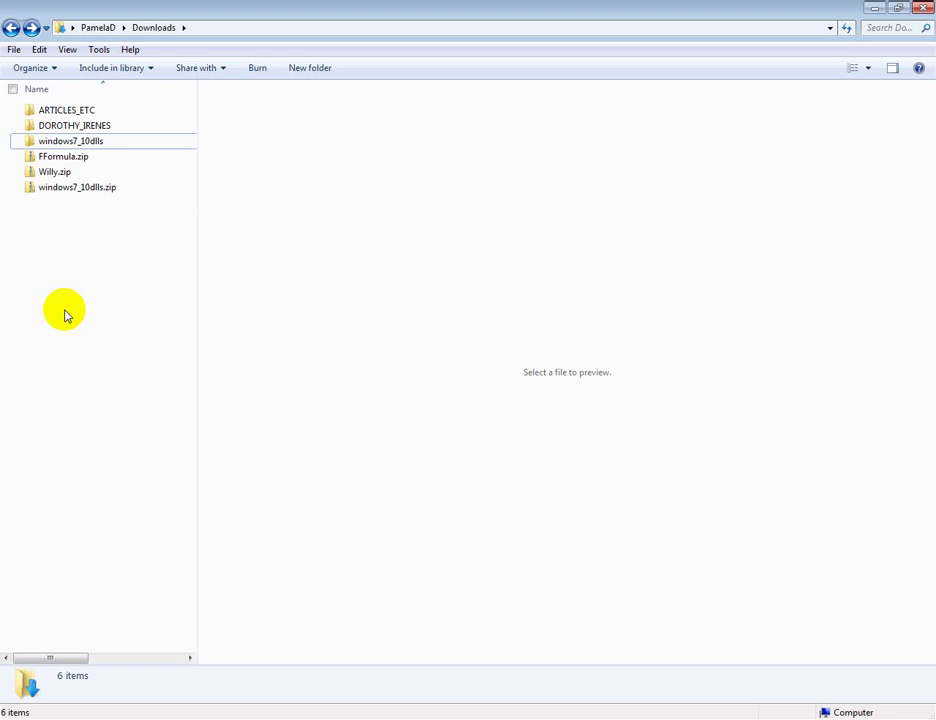
Step: Extract Willy.zip to a Willy folder with 7-Zip and open its inner folder of six .ffx filters
click(46, 174)
right_click(46, 173)
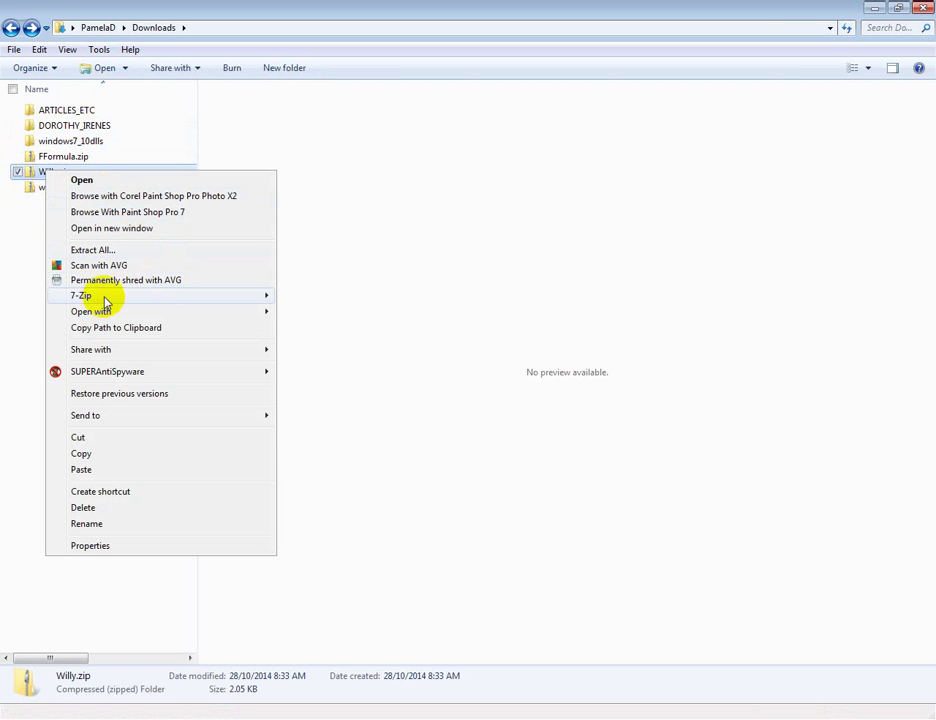
mouse_move(104, 298)
click(345, 284)
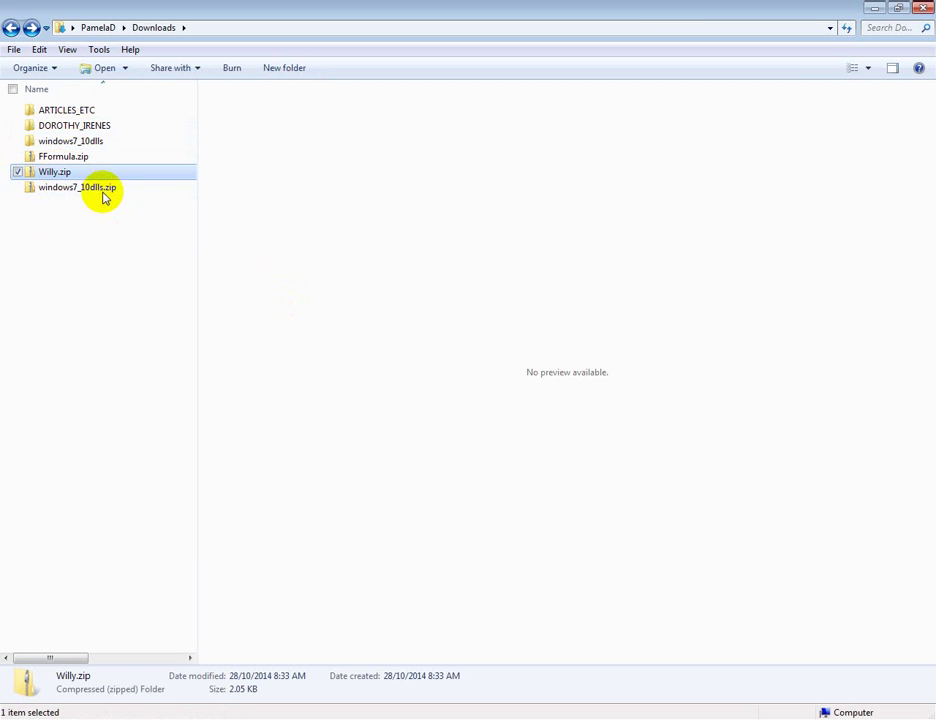
double_click(44, 139)
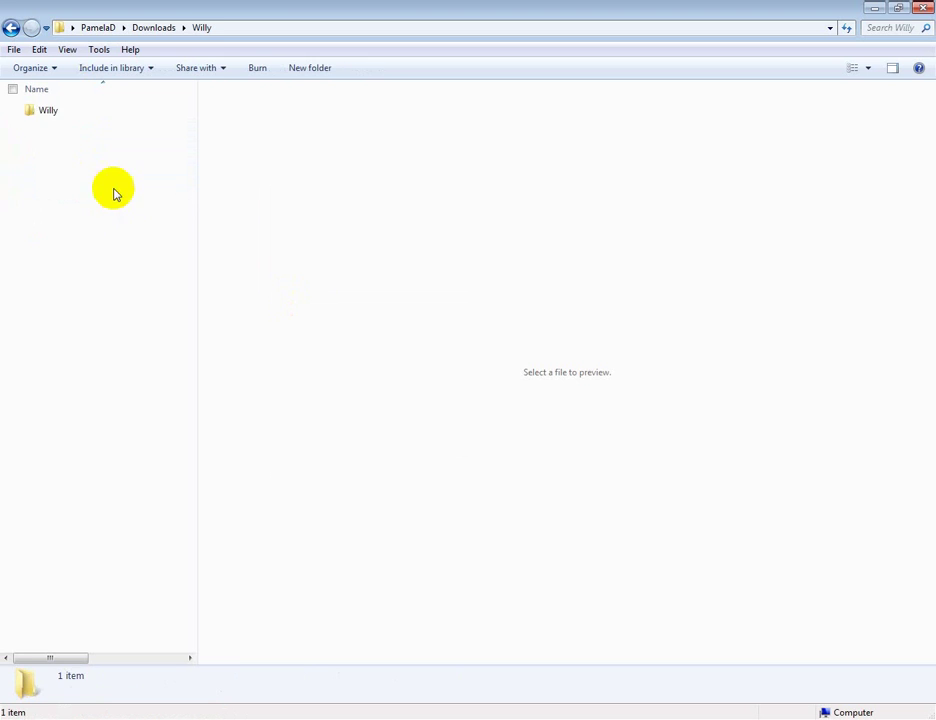
double_click(46, 112)
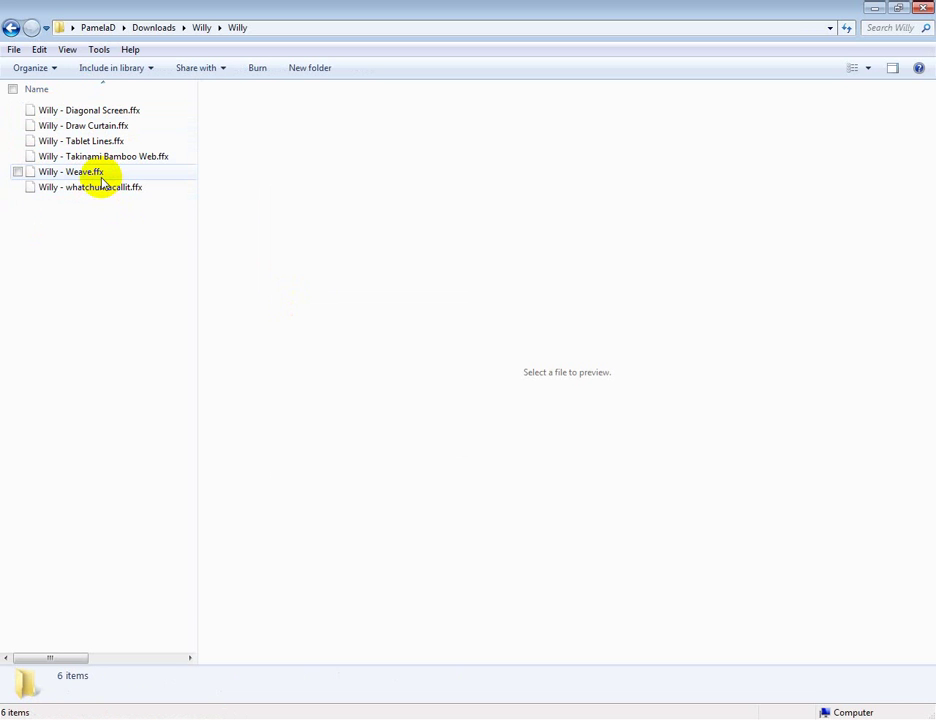
Step: Back in PaintShop Pro, launch Filters Unlimited 2.0 from Effects > Plugins 1 > I.C.NET Software
click(921, 9)
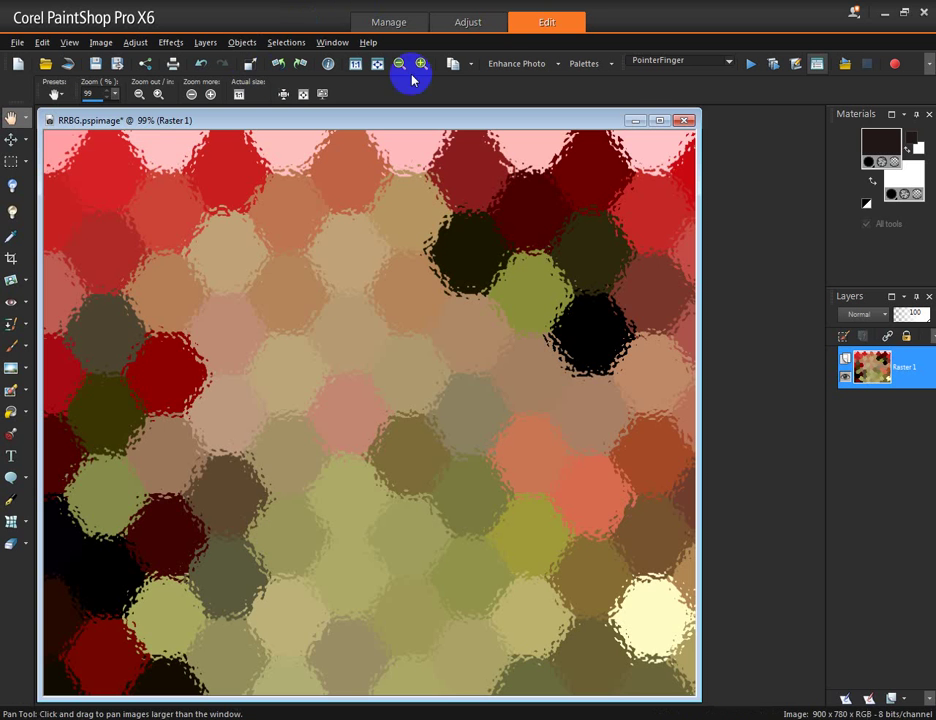
click(171, 45)
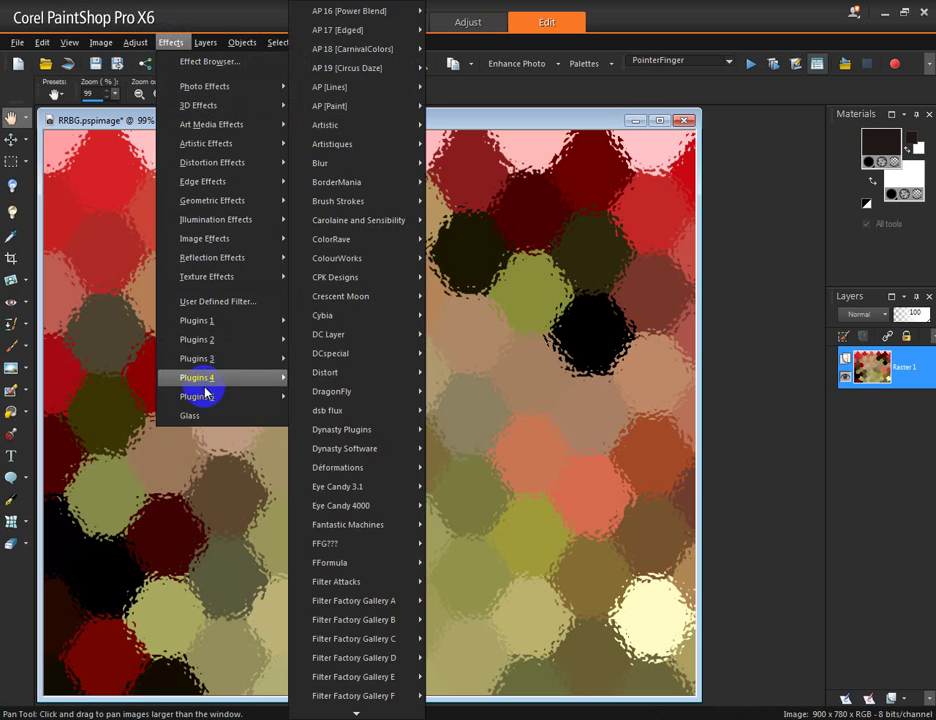
mouse_move(206, 397)
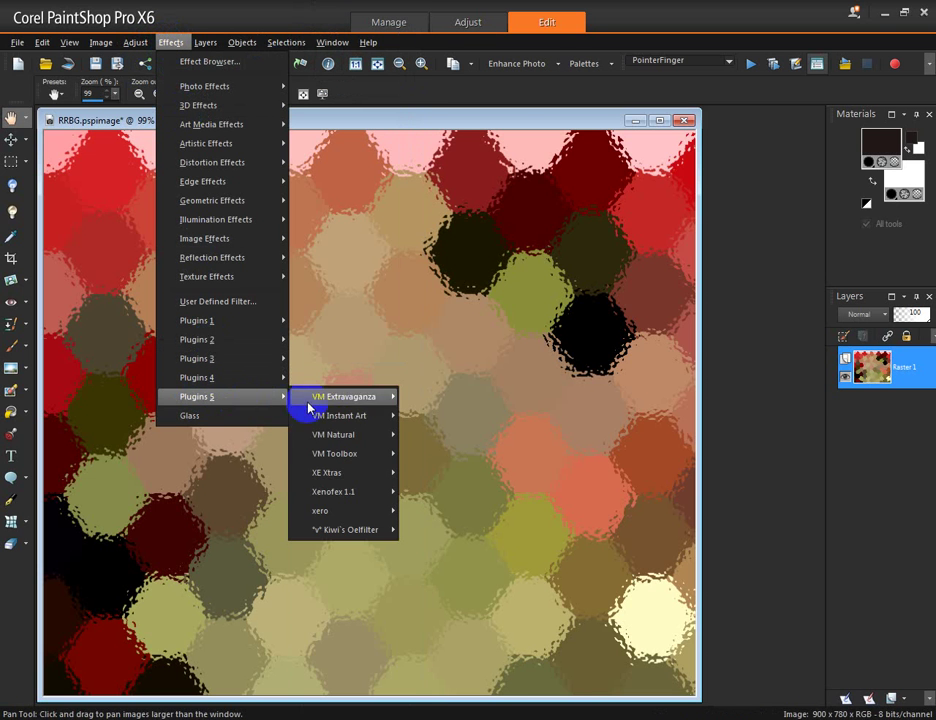
mouse_move(333, 538)
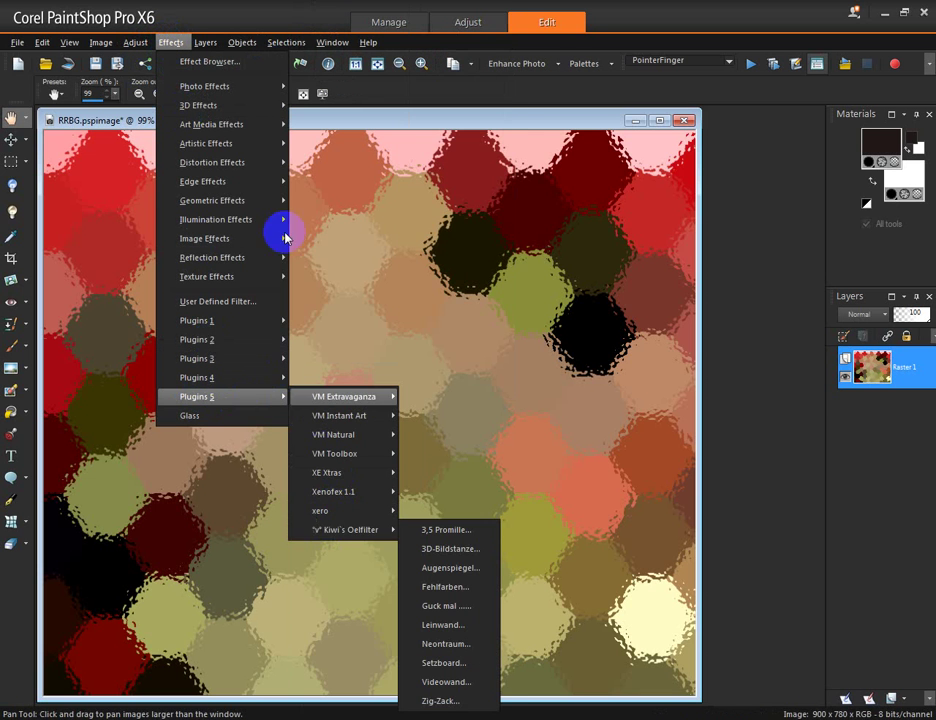
mouse_move(224, 113)
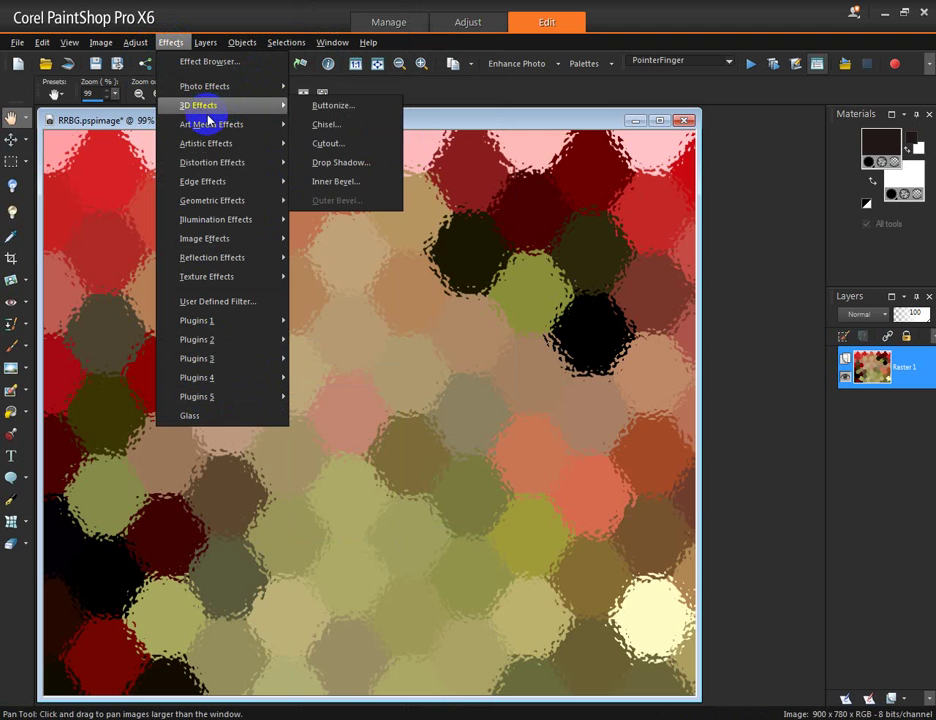
mouse_move(209, 320)
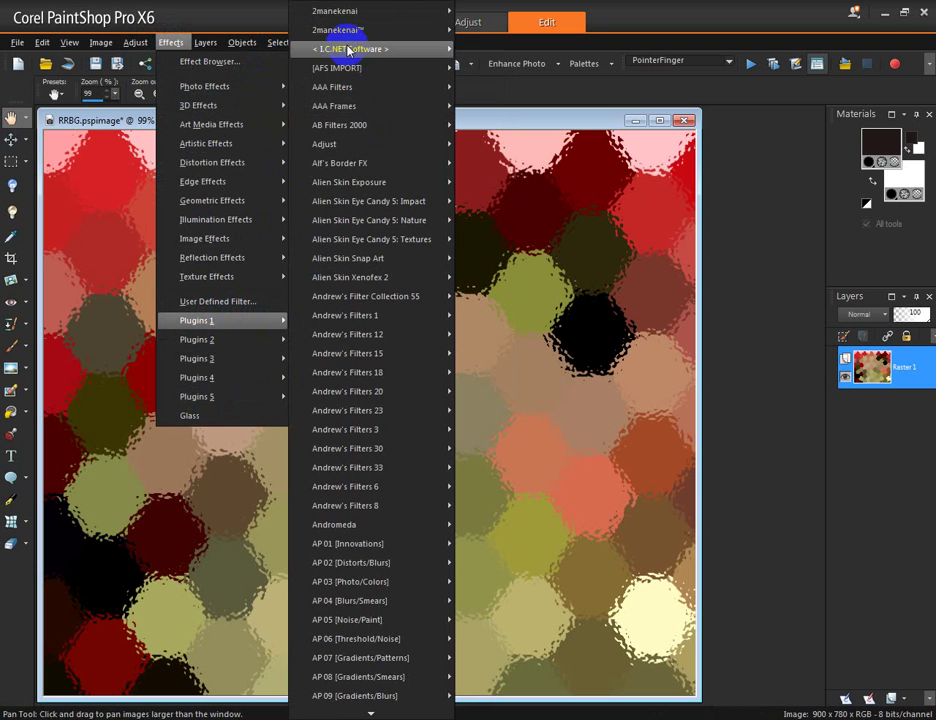
mouse_move(445, 48)
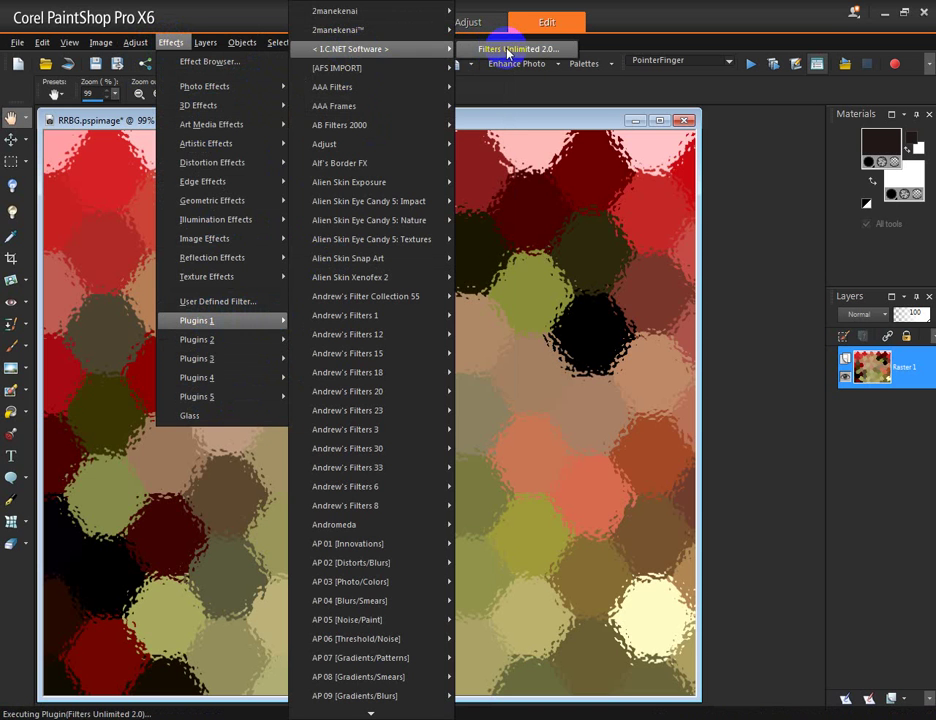
click(508, 50)
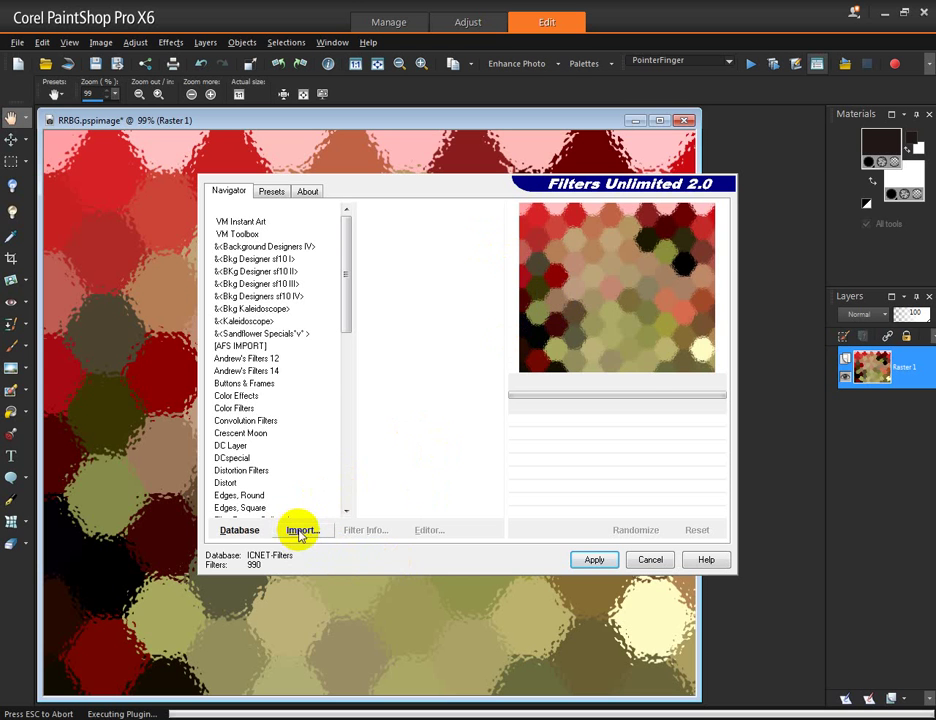
Step: Start a filter import and browse to the My Documents > My PSP Files folder
click(302, 531)
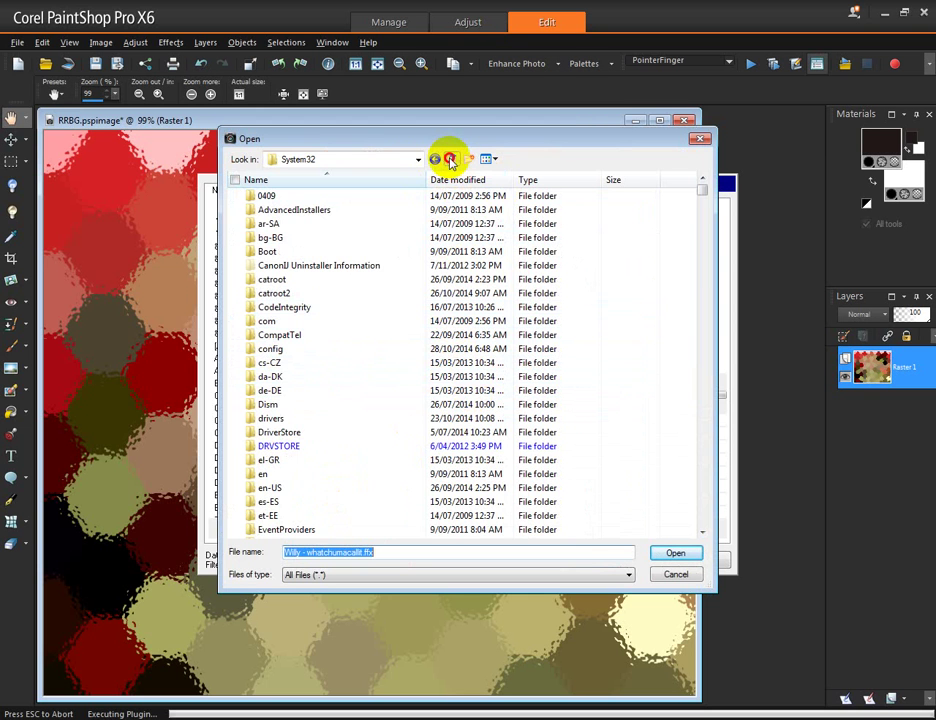
click(450, 160)
click(419, 160)
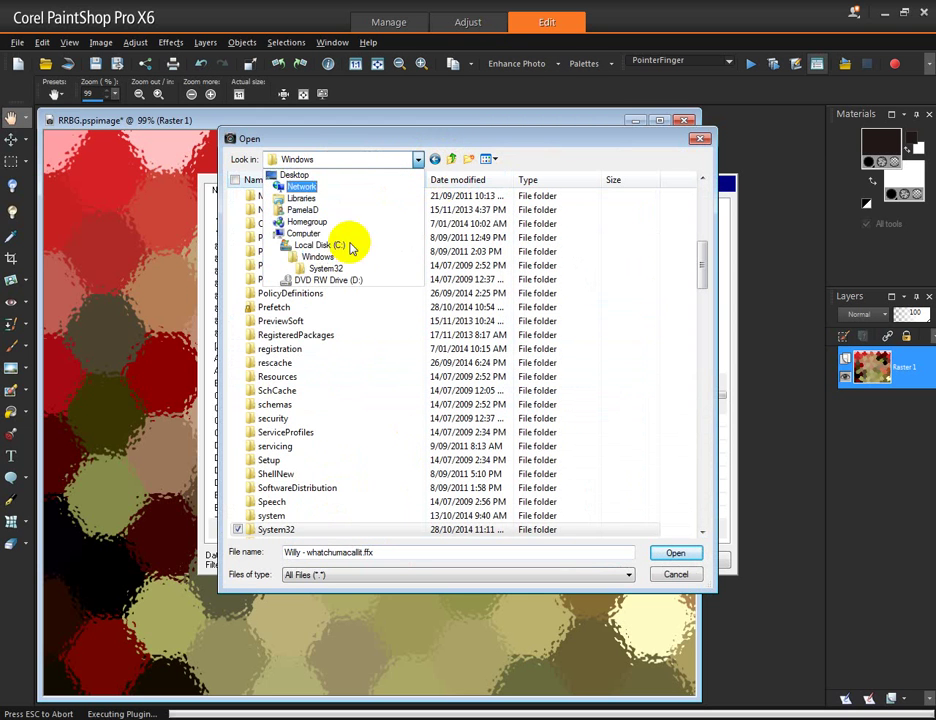
click(379, 214)
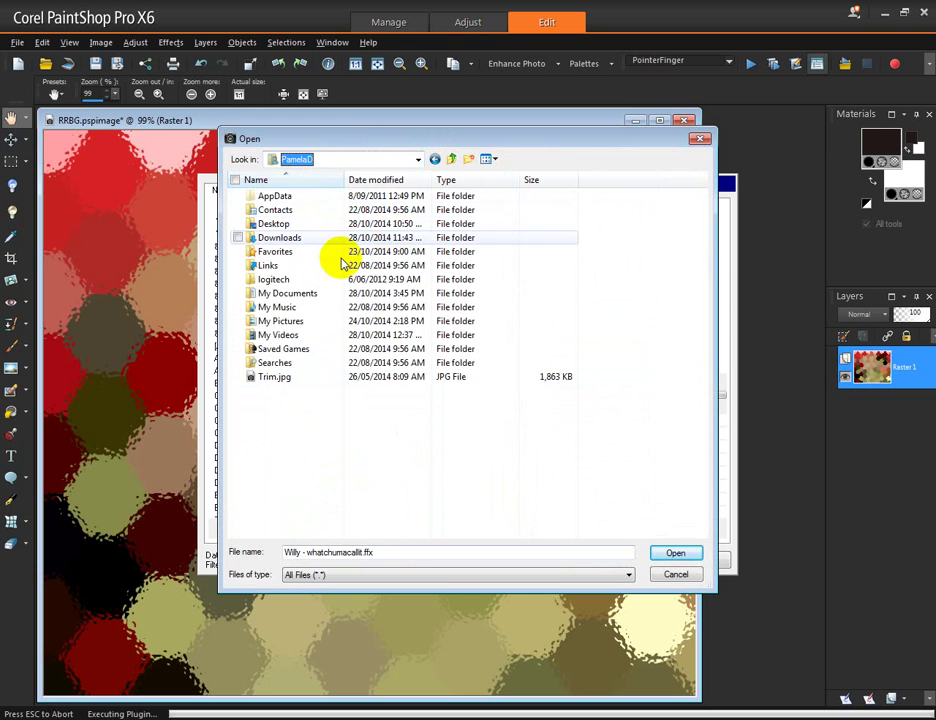
click(280, 293)
double_click(280, 293)
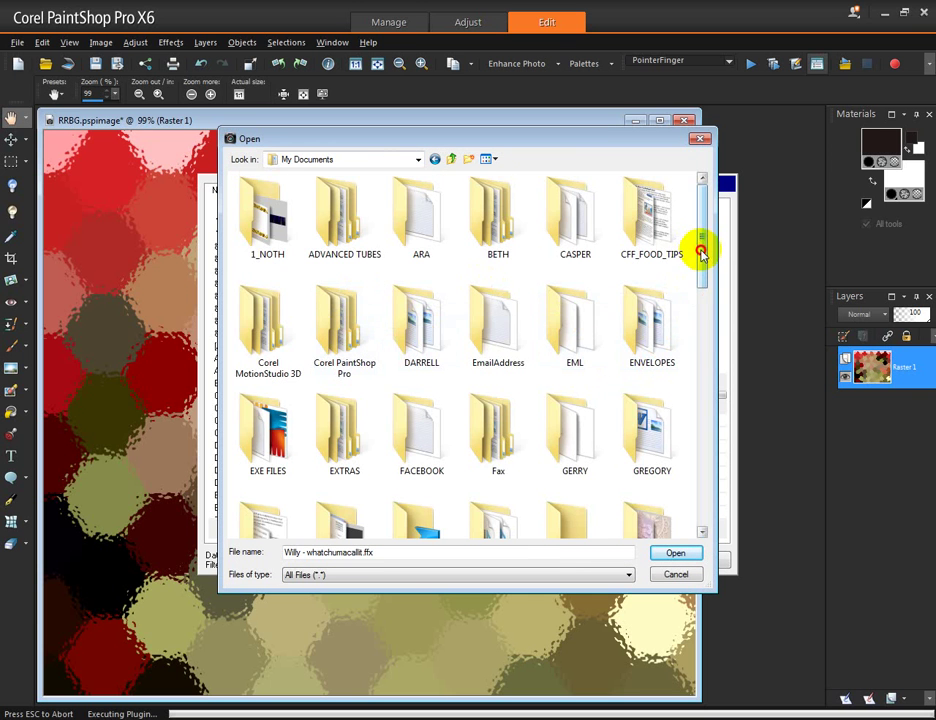
drag(701, 252, 703, 324)
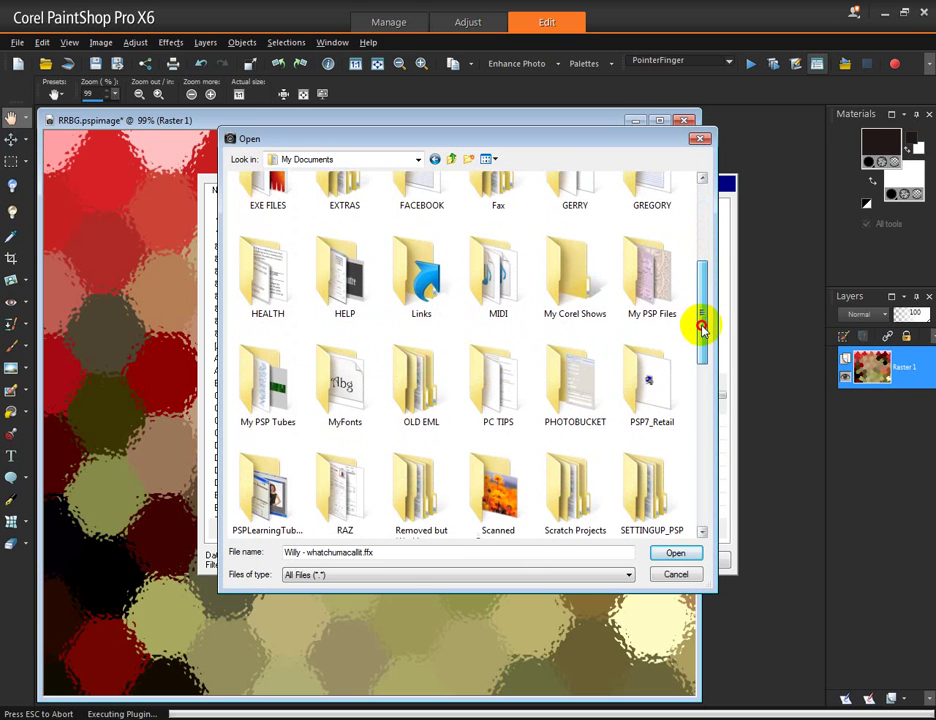
double_click(650, 296)
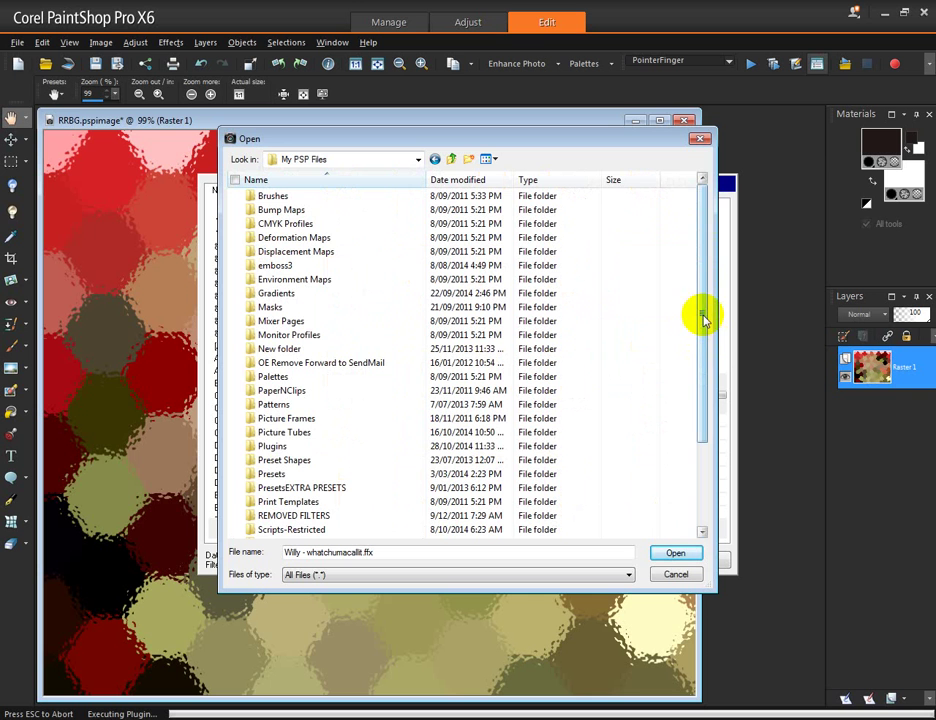
Step: Open Plugins > Willy and shift-select all six Willy .ffx filter files
double_click(280, 445)
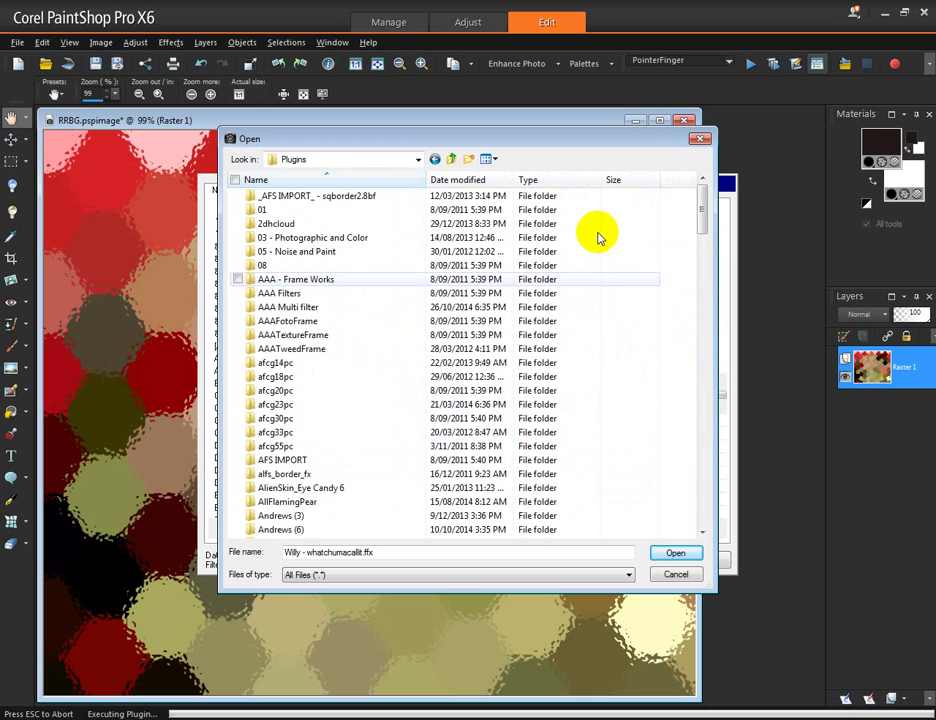
drag(697, 234, 706, 497)
double_click(280, 377)
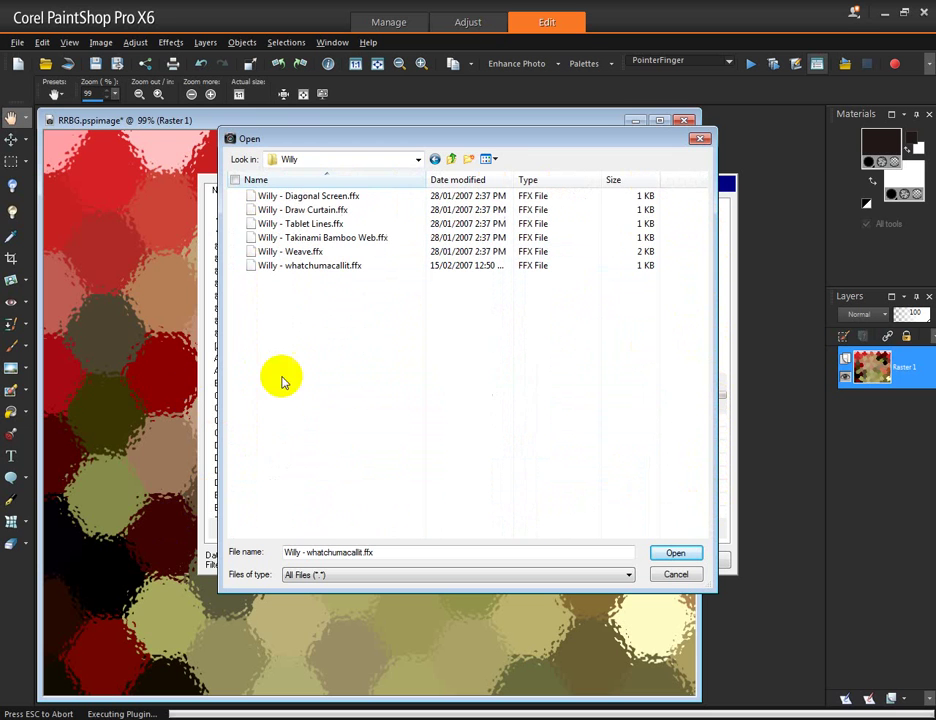
click(306, 195)
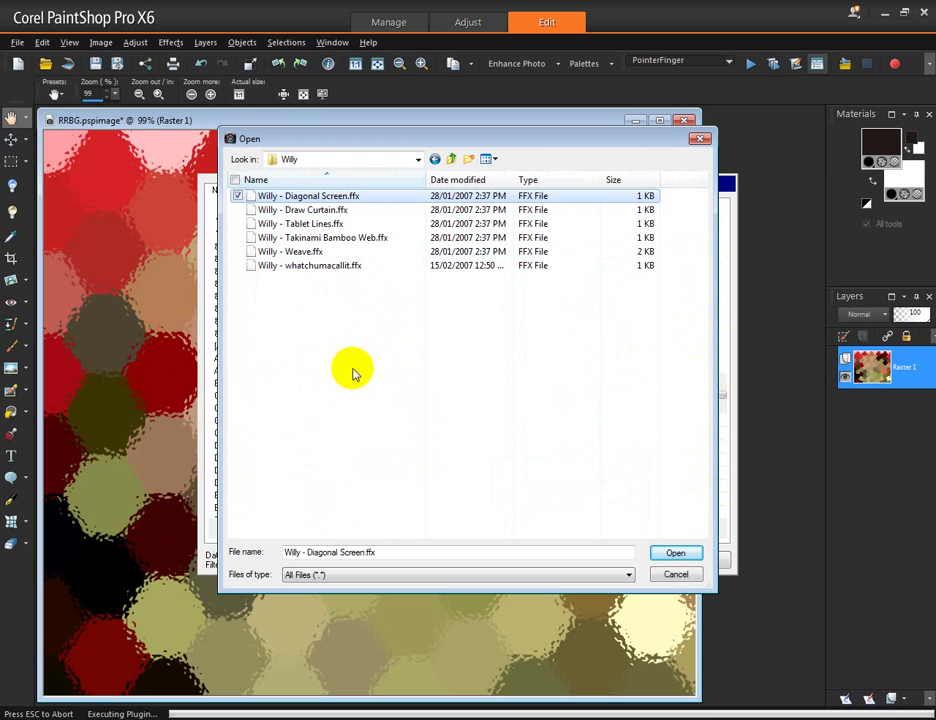
shift+click(313, 266)
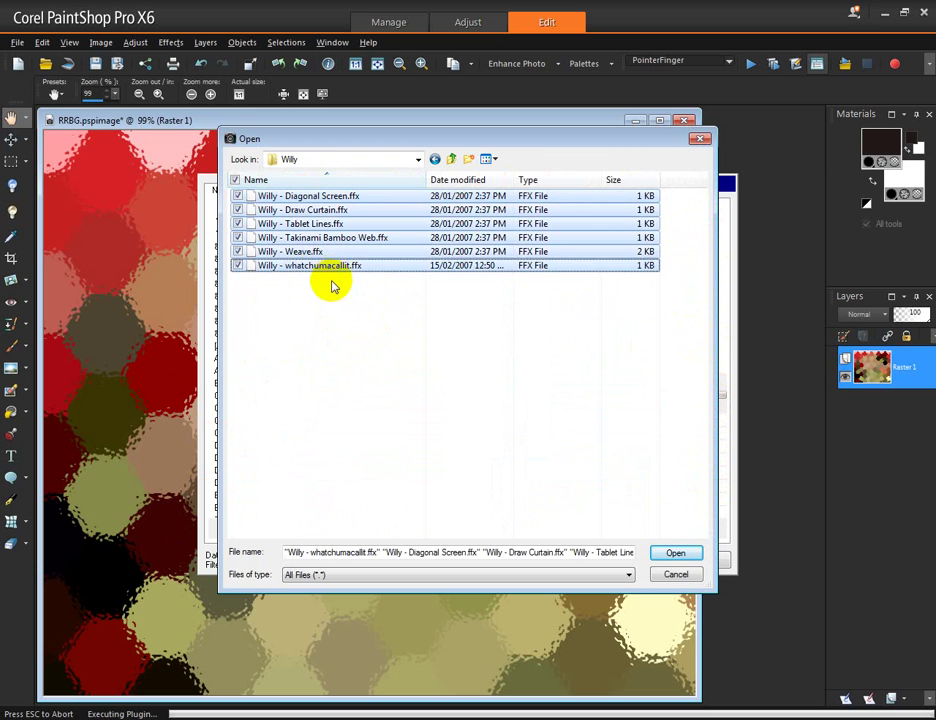
Step: Import the six selected Willy files and show the Willy category's filters
click(675, 552)
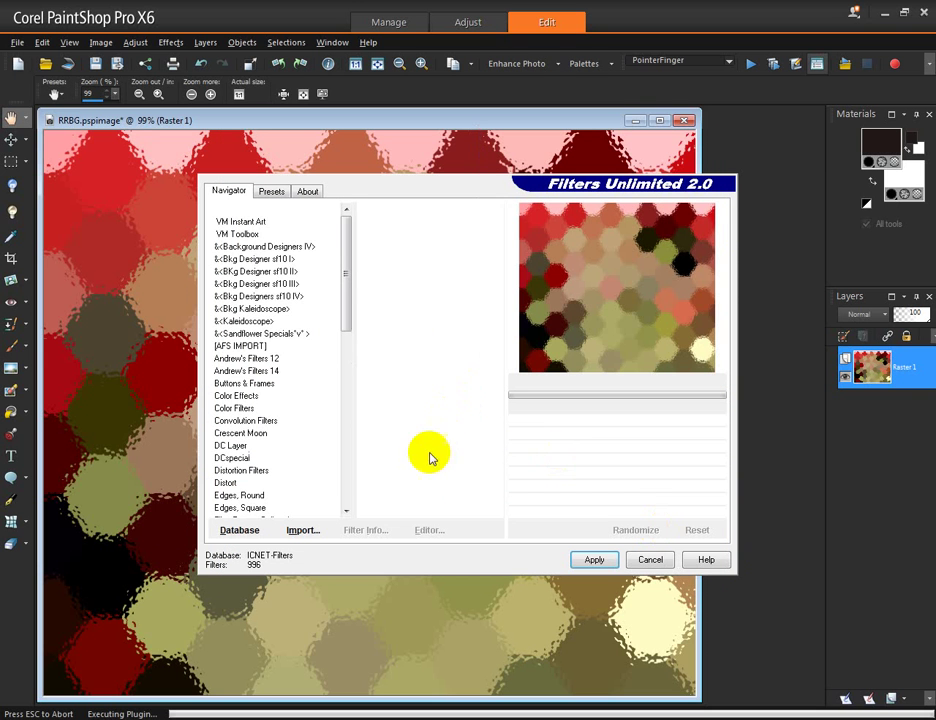
drag(348, 295, 357, 491)
click(222, 508)
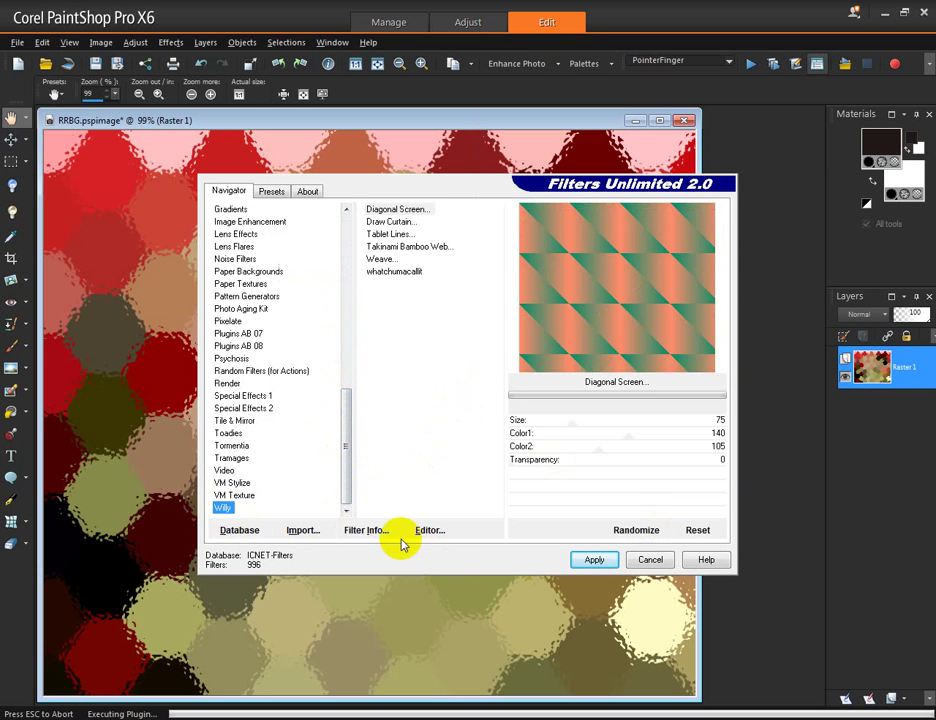
Step: Preview whatchumacallit, Weave and Takinami Bamboo Web, then apply Willy Weave to the image
click(392, 273)
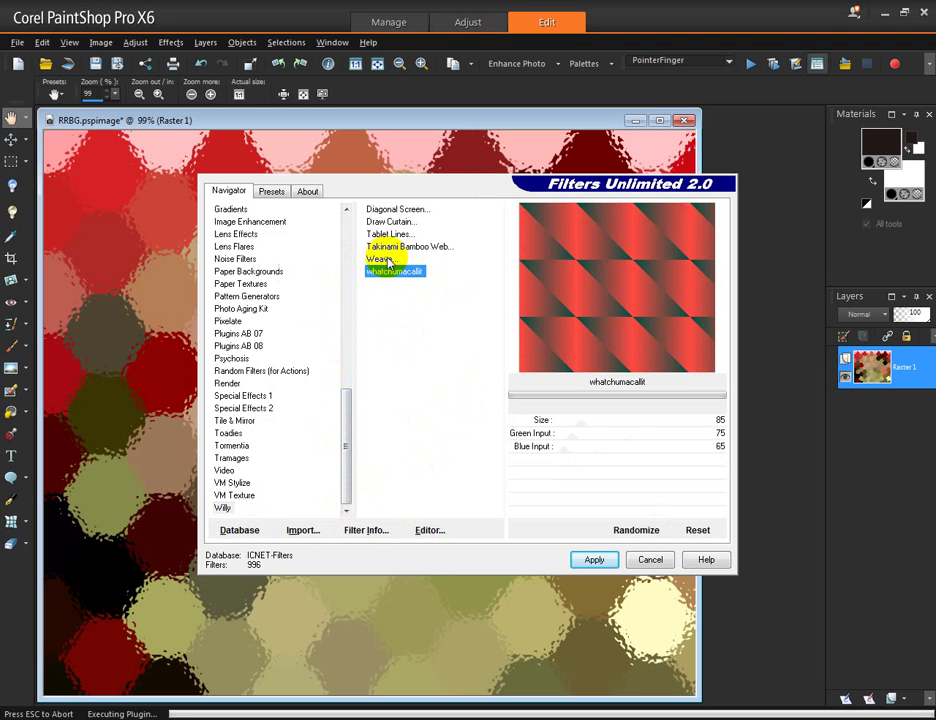
click(404, 260)
click(404, 247)
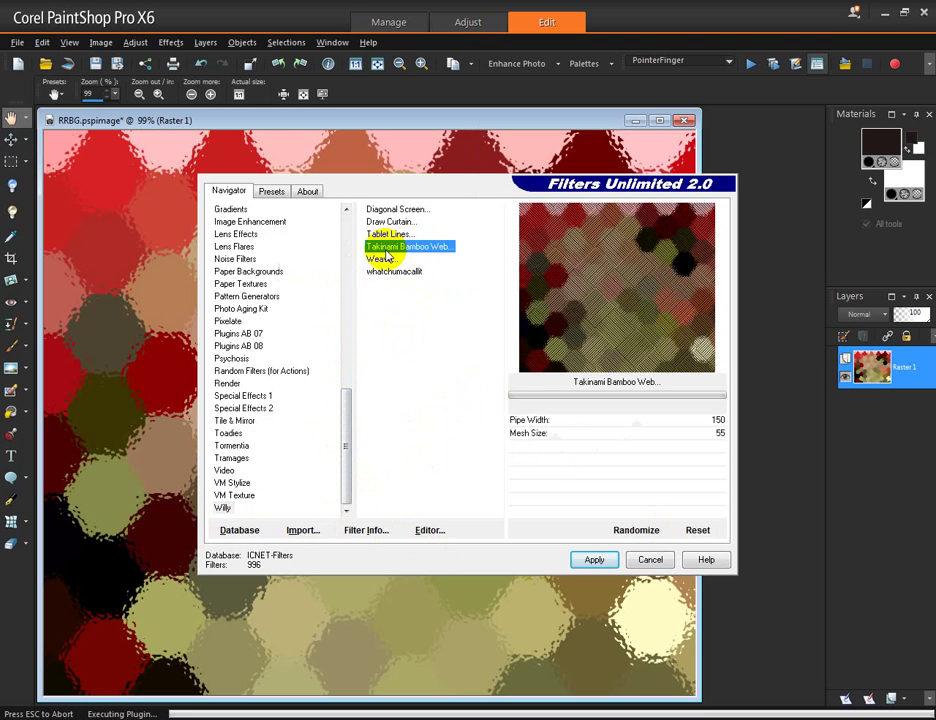
click(382, 259)
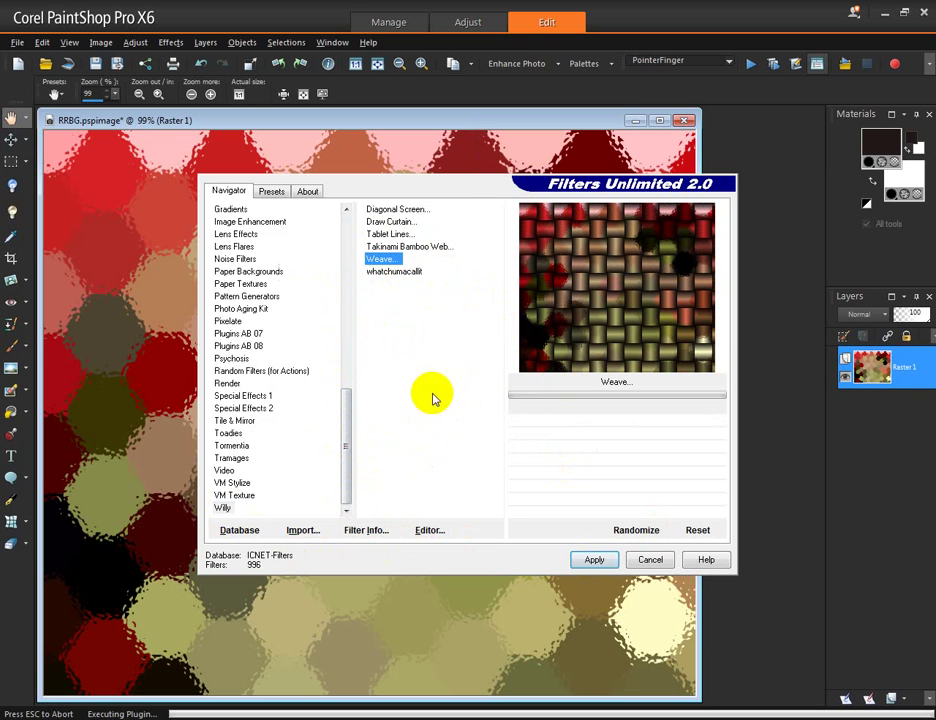
click(595, 562)
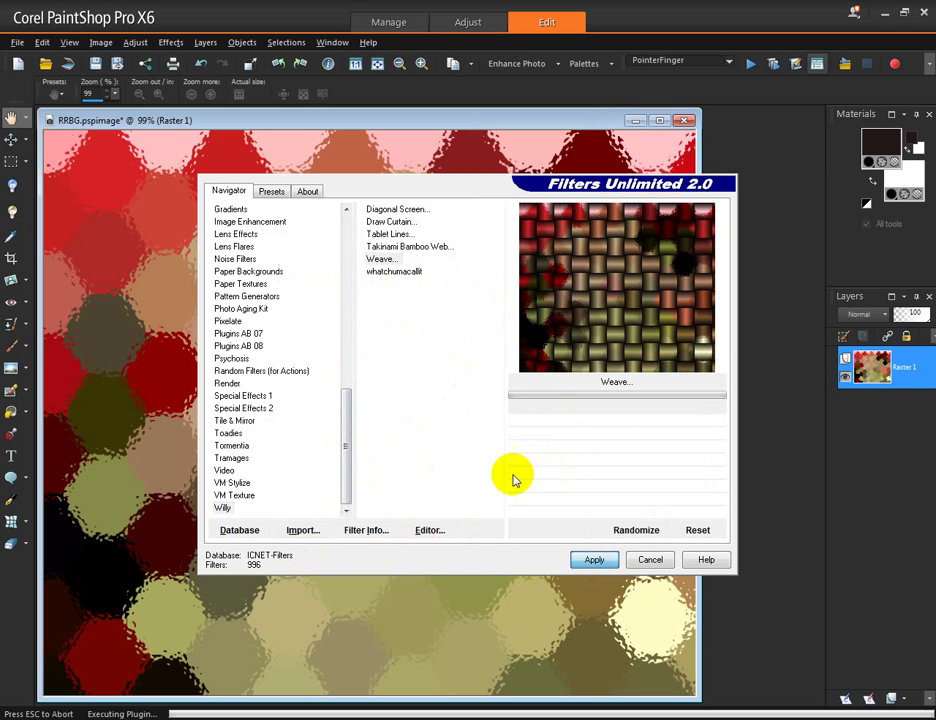
click(595, 559)
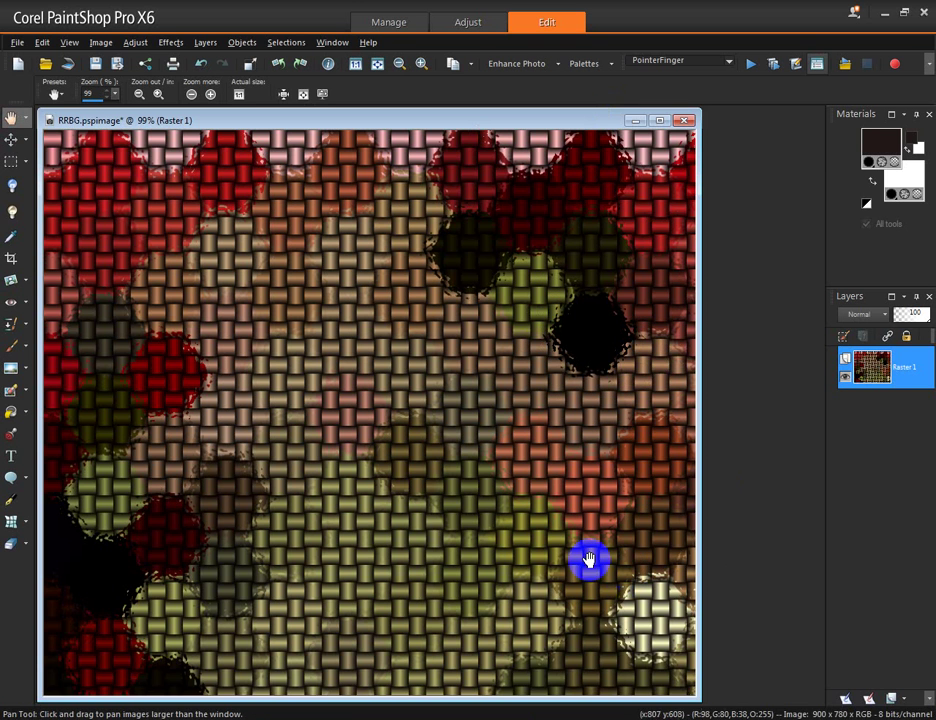